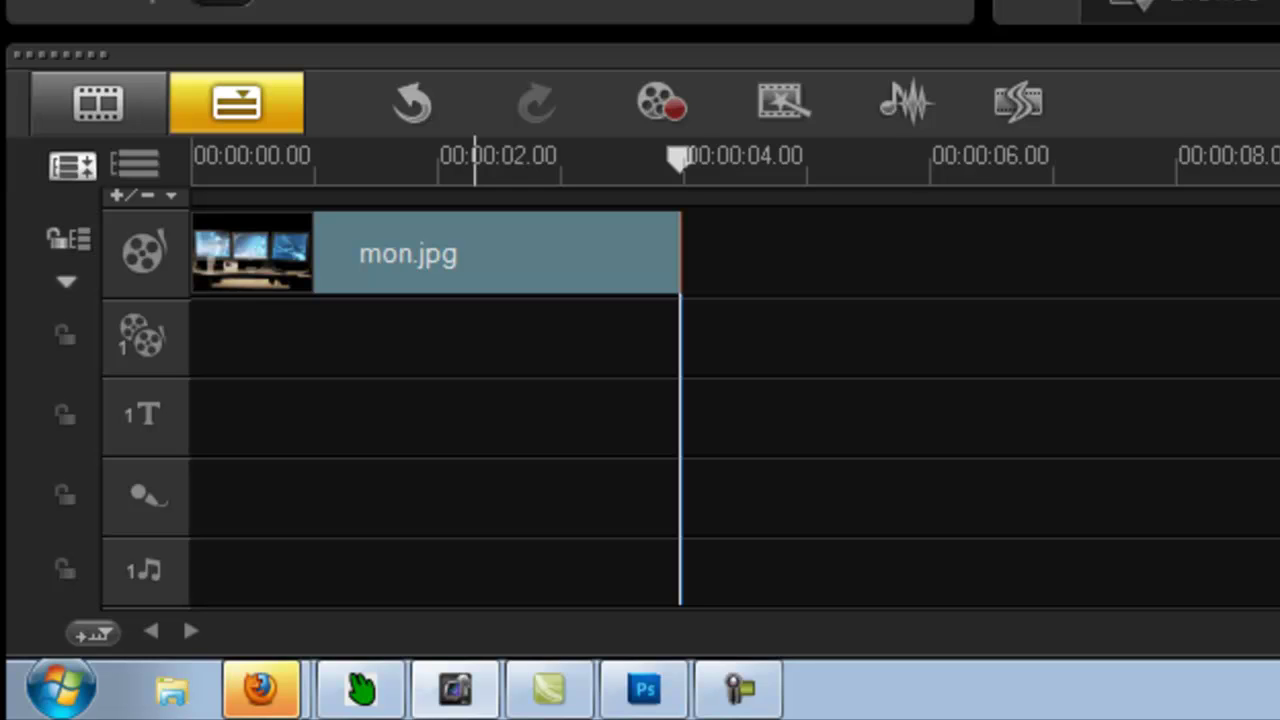
- Put red.avi at the start of Overlay Track #1 and shrink it over the middle monitor
{"action": "left_click_drag", "start_coordinate": [947, 208], "coordinate": [193, 336]}
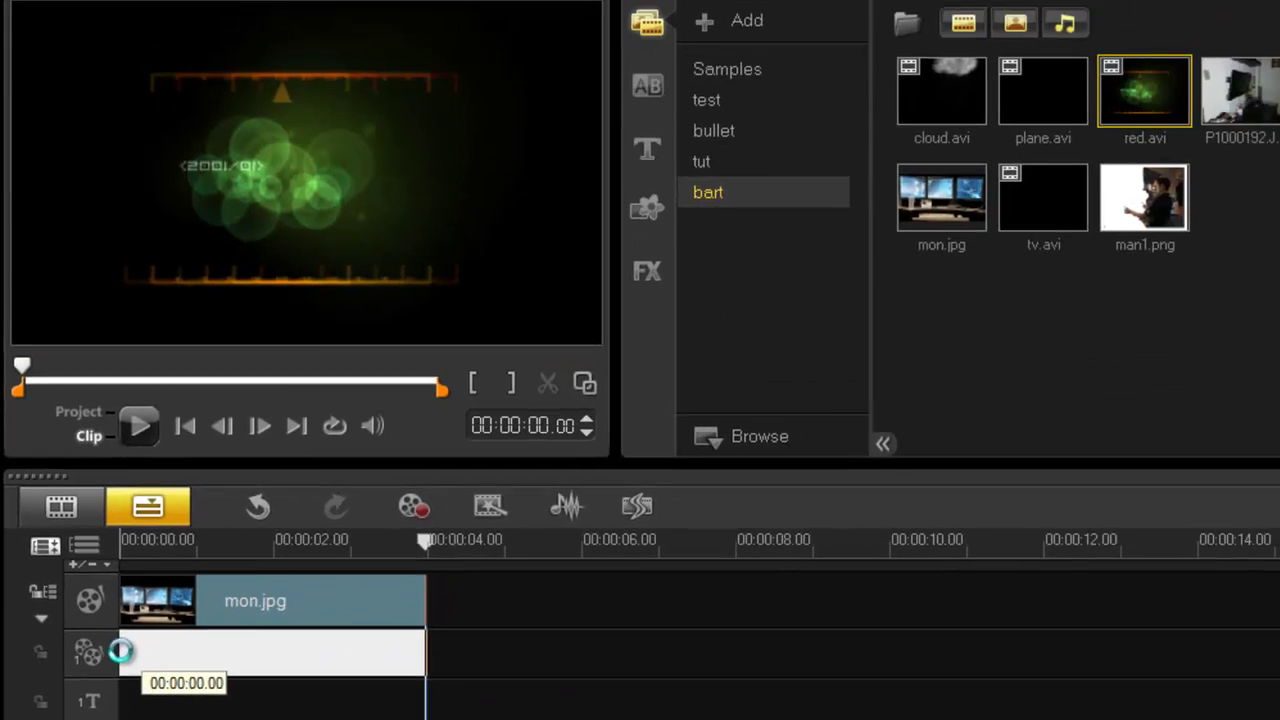
{"action": "left_click_drag", "start_coordinate": [120, 651], "coordinate": [125, 651]}
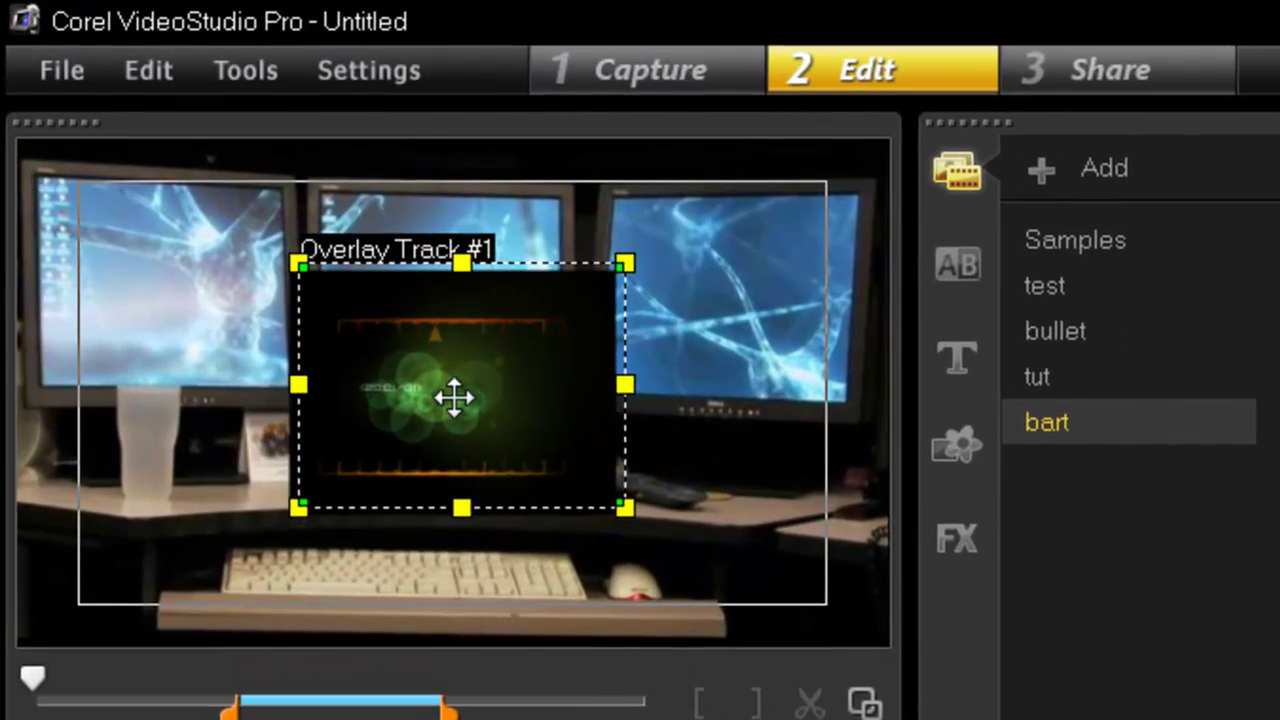
{"action": "left_click_drag", "start_coordinate": [282, 248], "coordinate": [306, 219]}
{"action": "left_click_drag", "start_coordinate": [490, 349], "coordinate": [484, 347]}
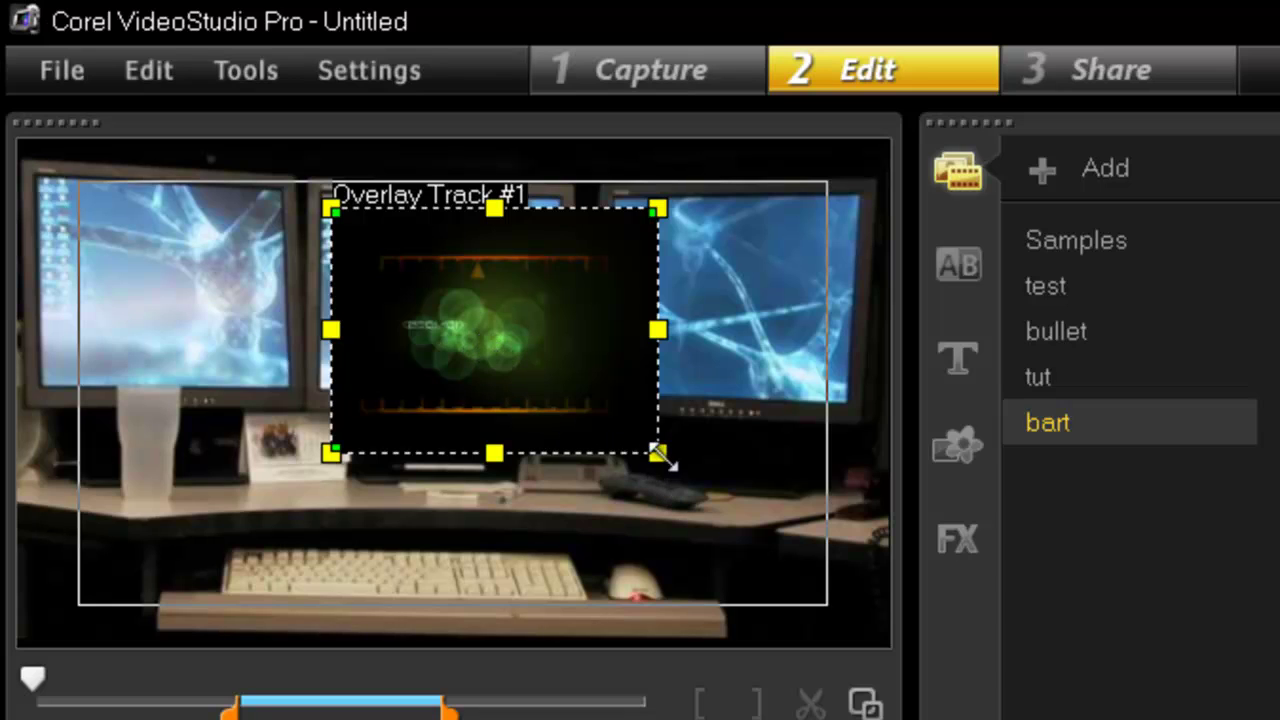
{"action": "left_click_drag", "start_coordinate": [660, 456], "coordinate": [560, 352]}
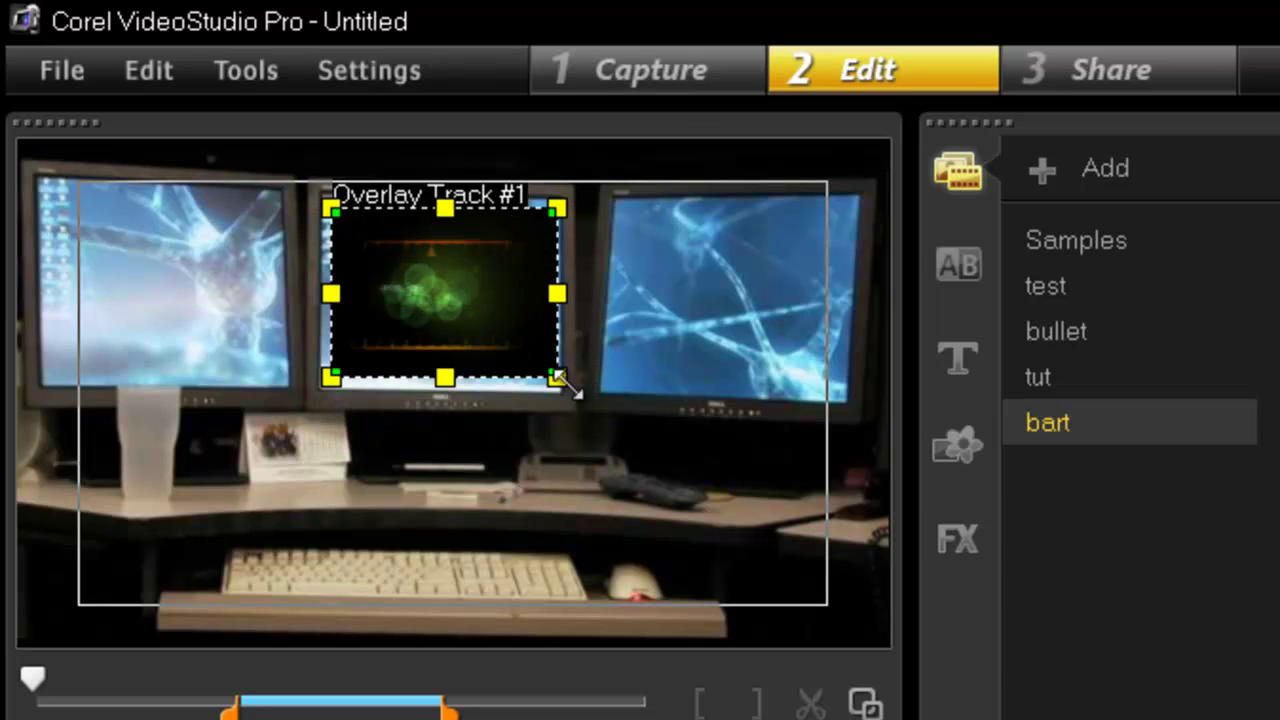
{"action": "left_click_drag", "start_coordinate": [430, 312], "coordinate": [426, 314]}
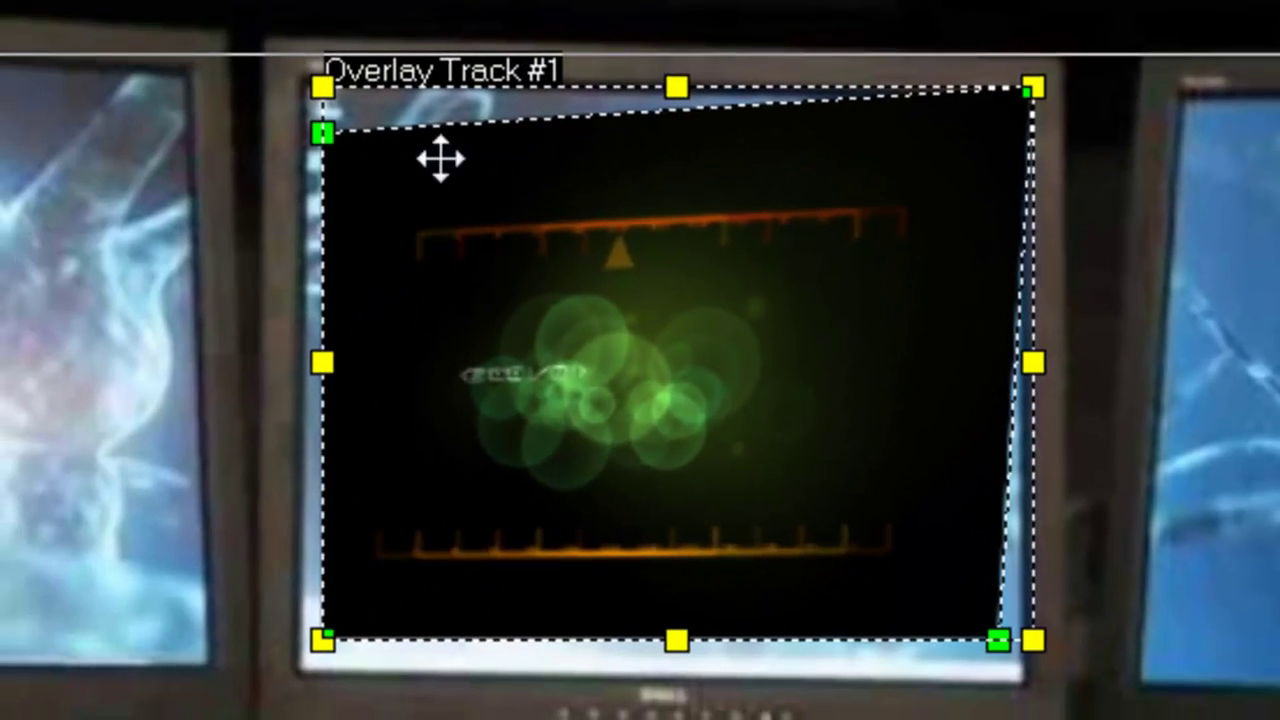
- Pin the overlay's top-left, bottom-left and bottom-right corners to the middle monitor's screen corners
{"action": "left_click_drag", "start_coordinate": [330, 140], "coordinate": [305, 76]}
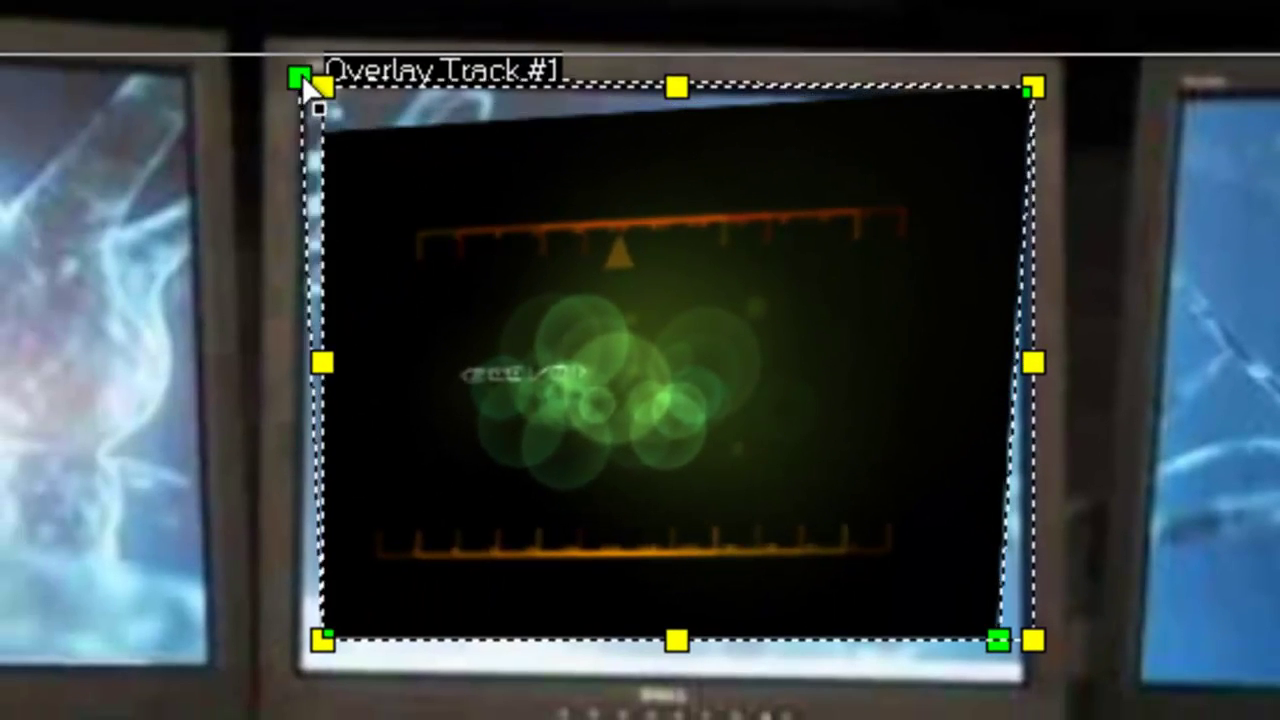
{"action": "left_click_drag", "start_coordinate": [322, 641], "coordinate": [294, 686]}
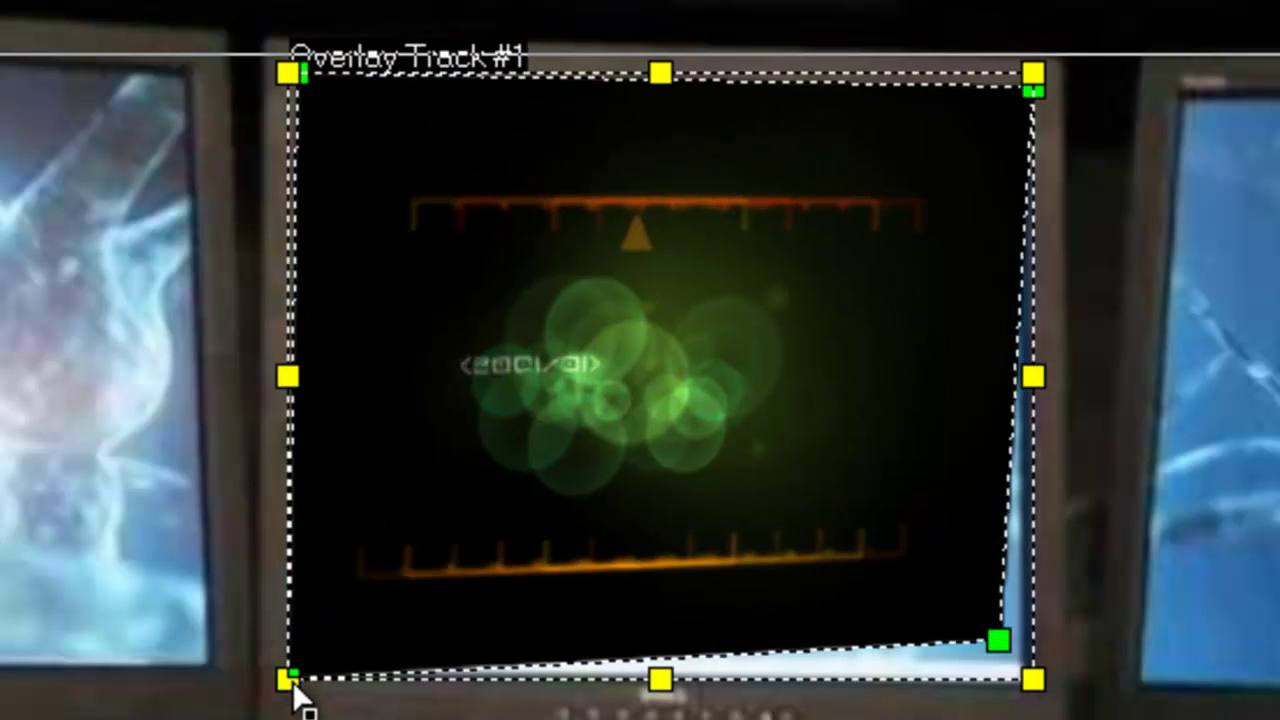
{"action": "left_click_drag", "start_coordinate": [998, 643], "coordinate": [1042, 705]}
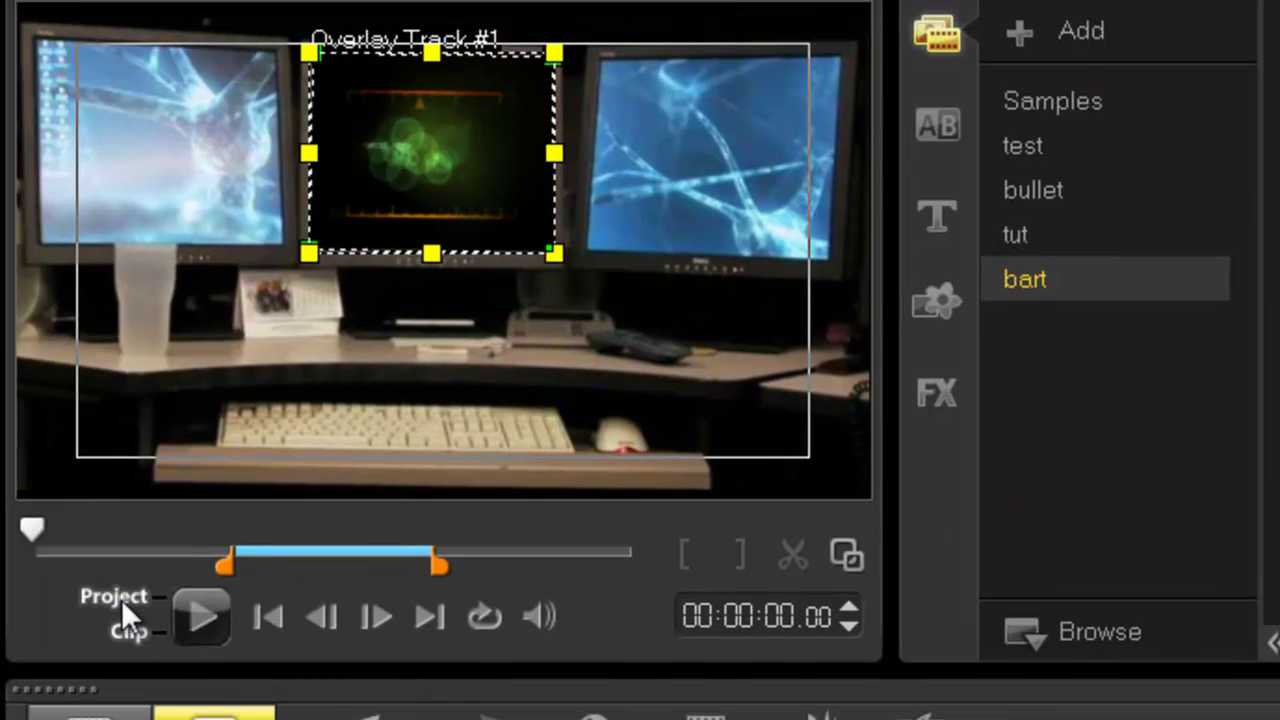
- Play the whole project to check red.avi on the middle monitor, then drag tv.avi toward the timeline
{"action": "left_click", "coordinate": [121, 599]}
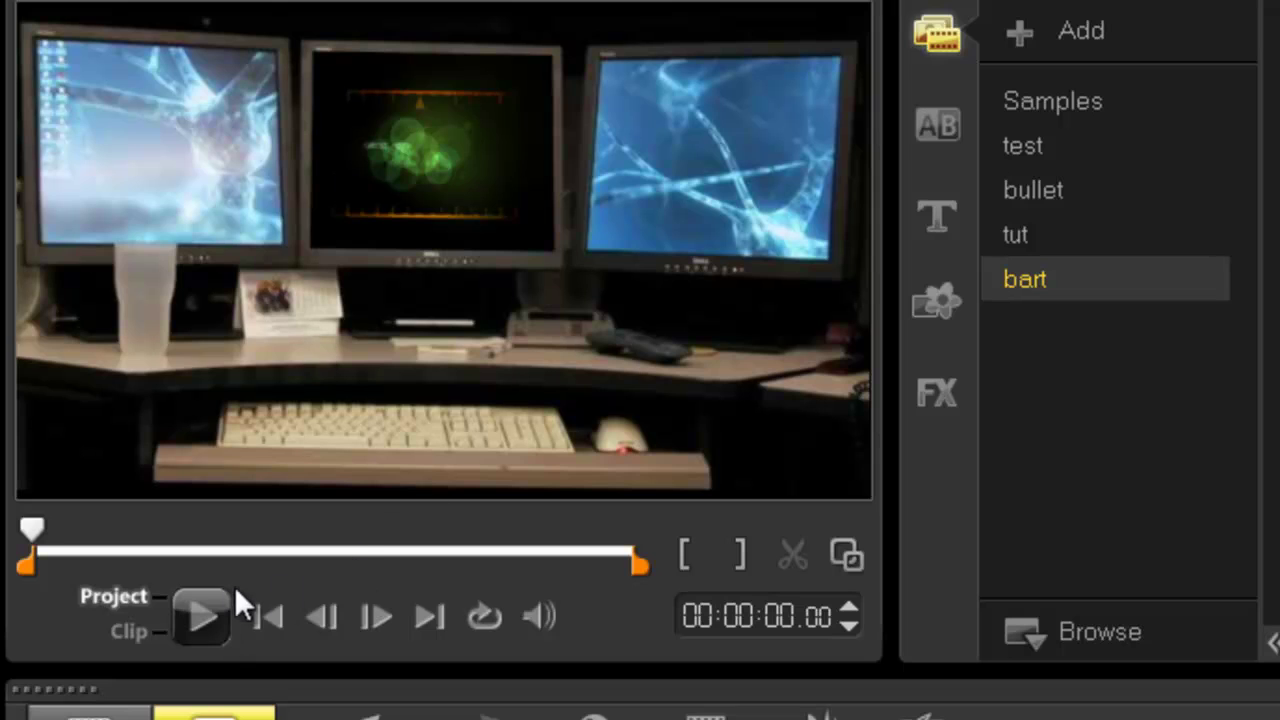
{"action": "left_click", "coordinate": [212, 603]}
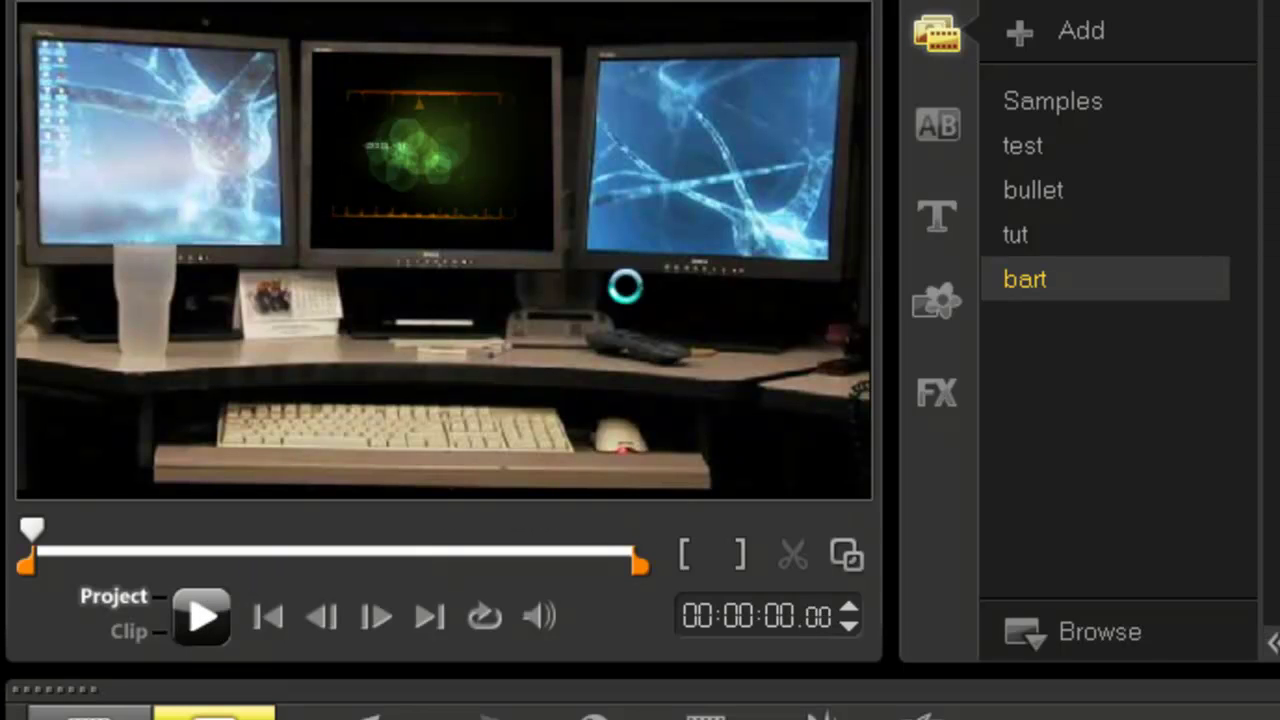
{"action": "left_click", "coordinate": [201, 616]}
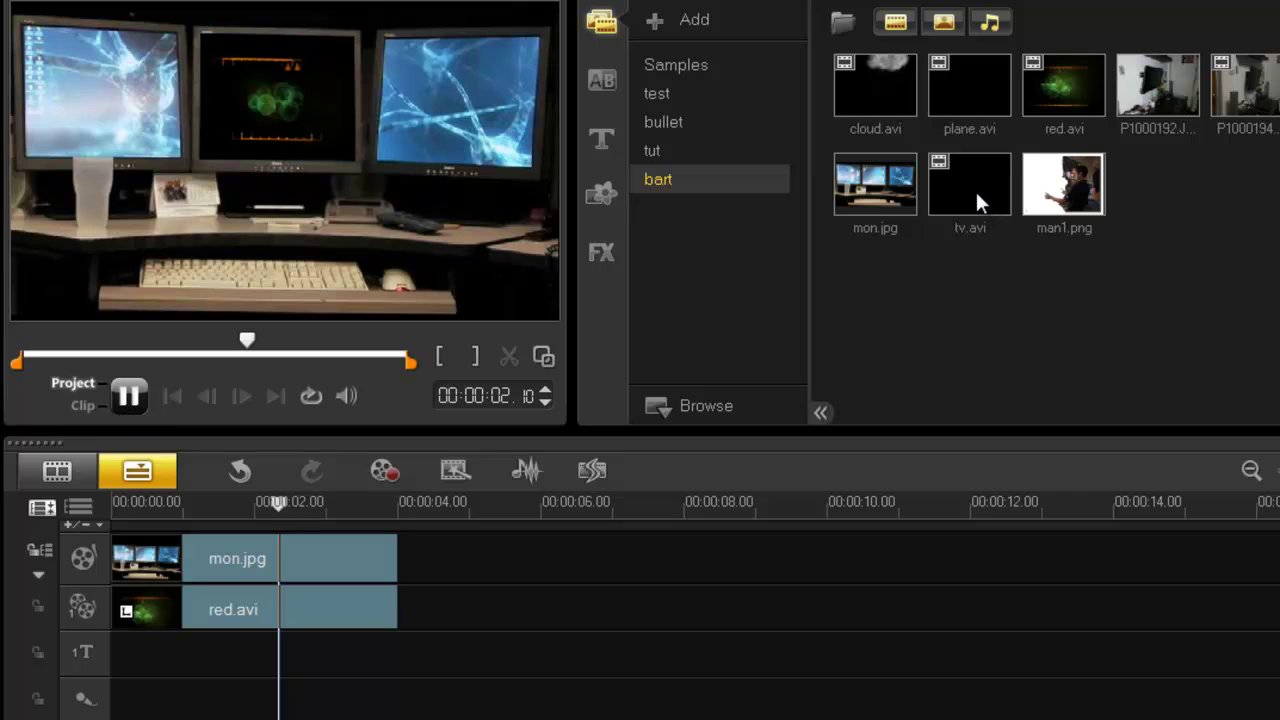
{"action": "key", "text": "space"}
{"action": "left_click_drag", "start_coordinate": [975, 189], "coordinate": [773, 470]}
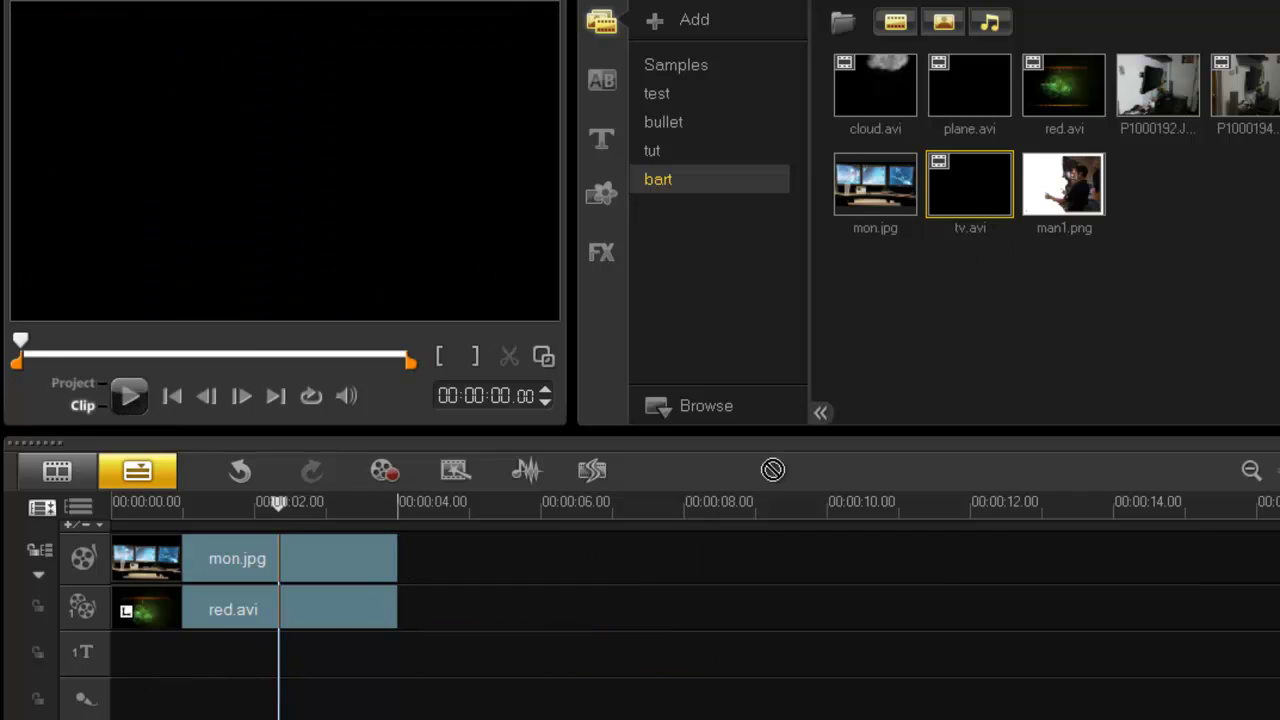
{"action": "left_click_drag", "start_coordinate": [893, 388], "coordinate": [84, 556]}
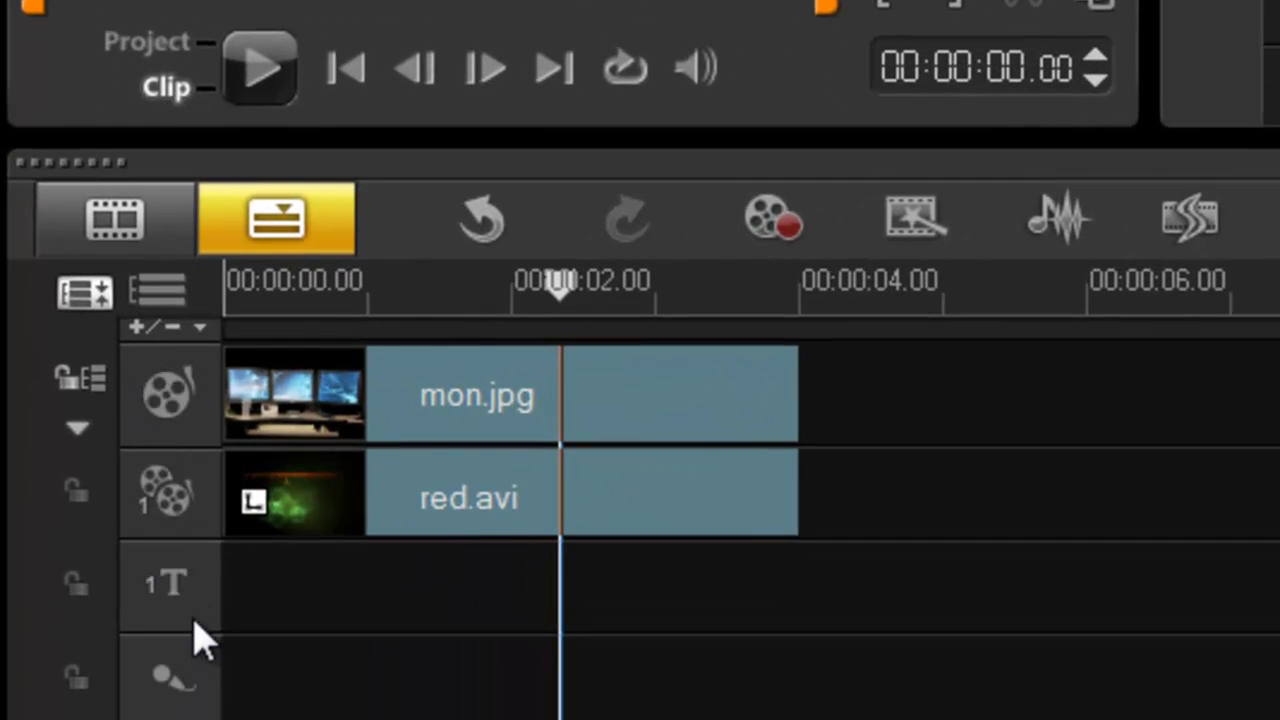
- Enable Overlay Track #2 and Overlay Track #3 in the Track Manager
{"action": "left_click", "coordinate": [168, 296]}
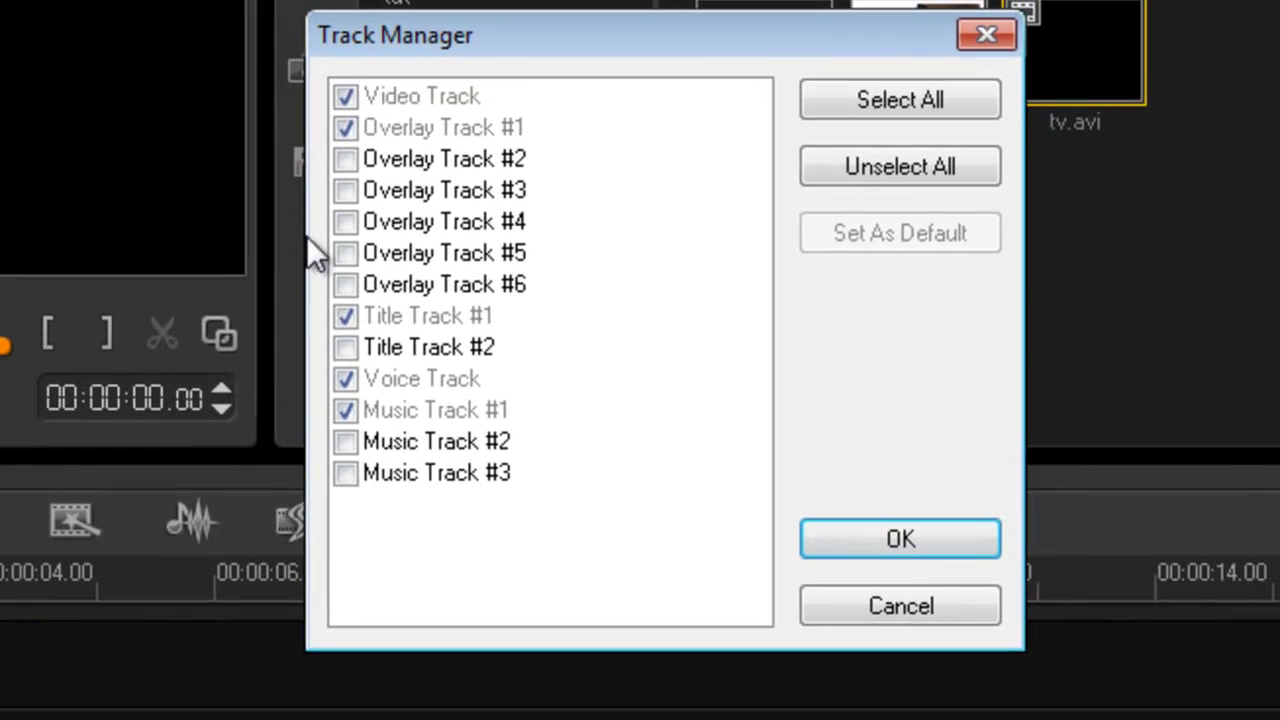
{"action": "left_click", "coordinate": [346, 161]}
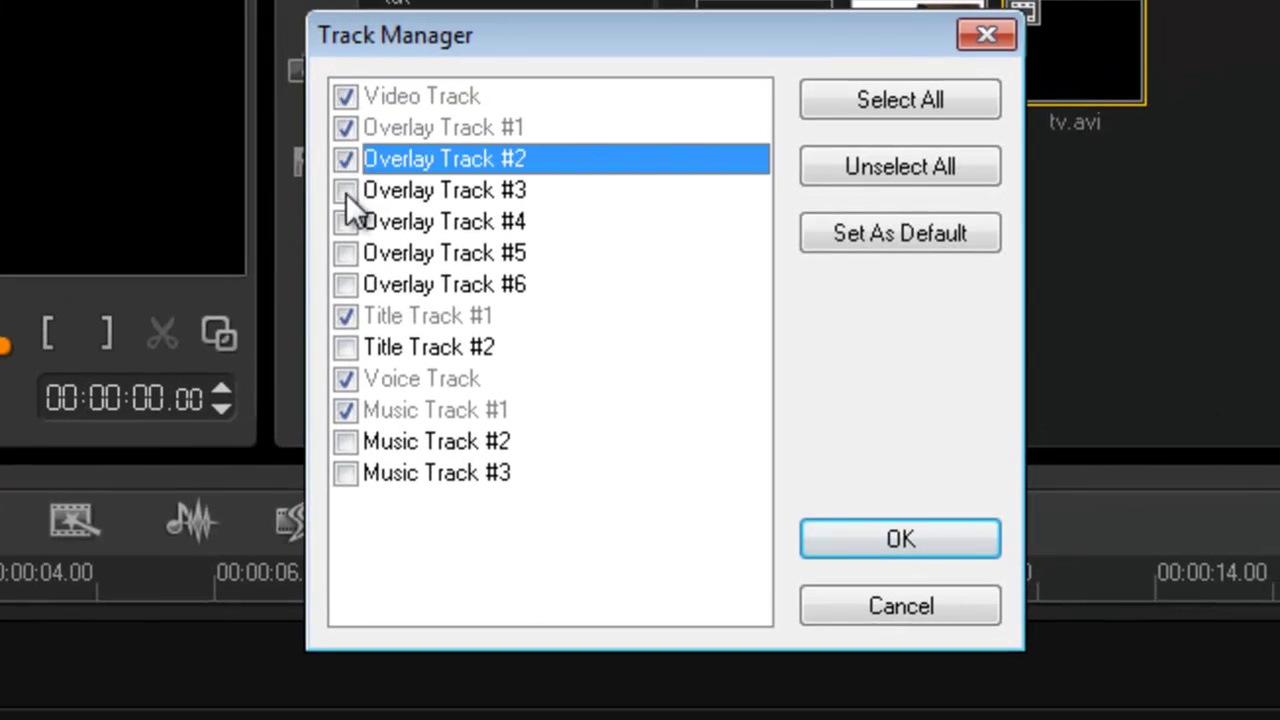
{"action": "left_click", "coordinate": [346, 192]}
{"action": "left_click", "coordinate": [894, 530]}
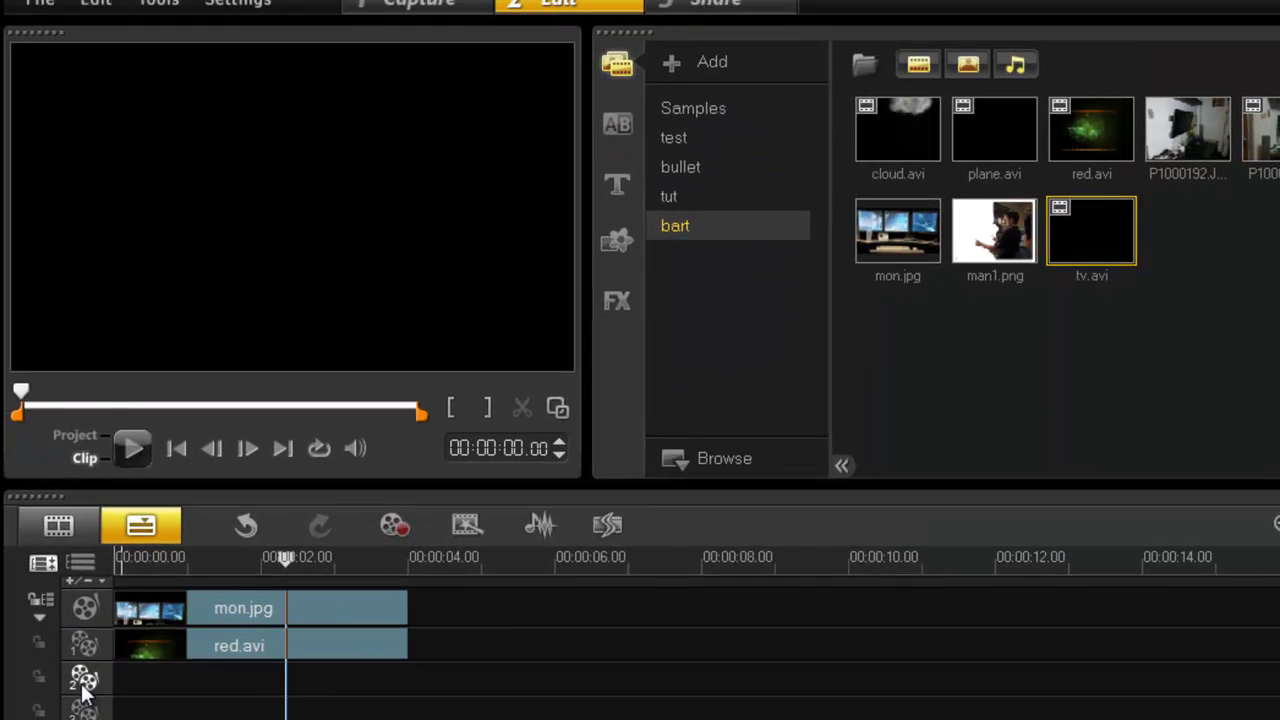
- Place tv.avi on Overlay Track #2, shrunk and moved over the right monitor
{"action": "left_click_drag", "start_coordinate": [1115, 243], "coordinate": [122, 692]}
{"action": "left_click_drag", "start_coordinate": [270, 250], "coordinate": [350, 239]}
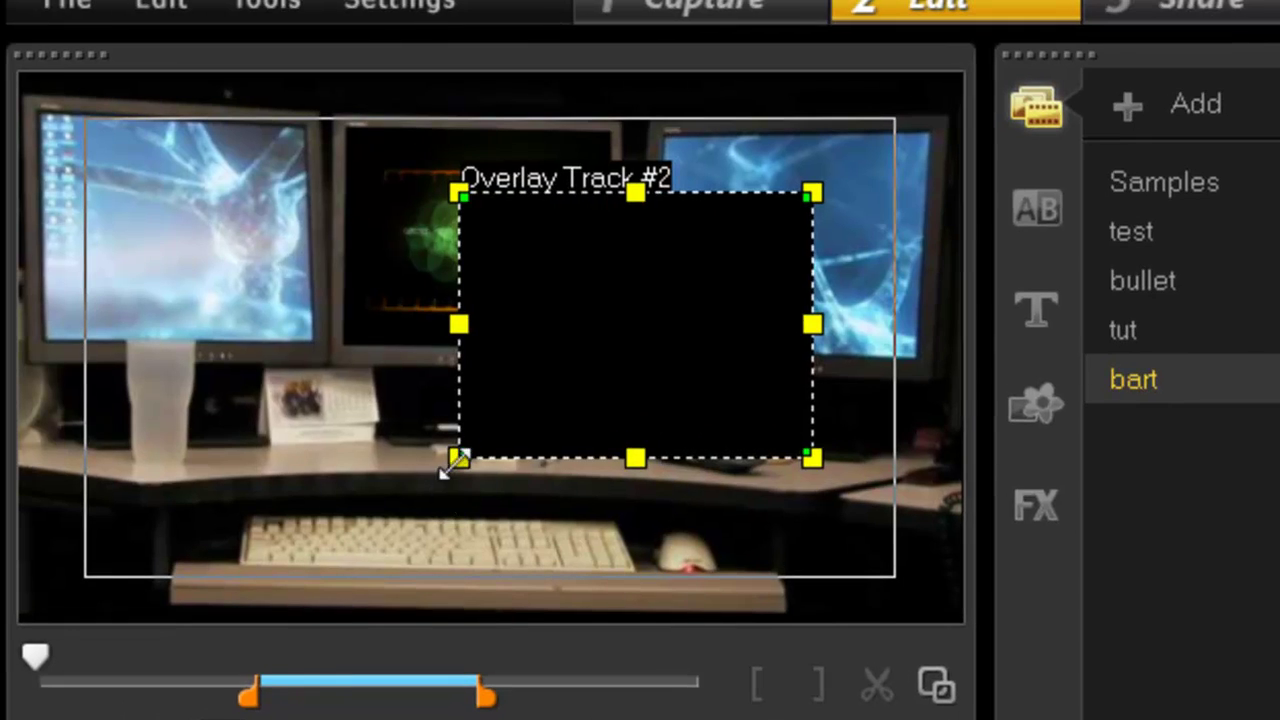
{"action": "left_click_drag", "start_coordinate": [450, 465], "coordinate": [675, 352]}
{"action": "left_click_drag", "start_coordinate": [707, 300], "coordinate": [766, 271]}
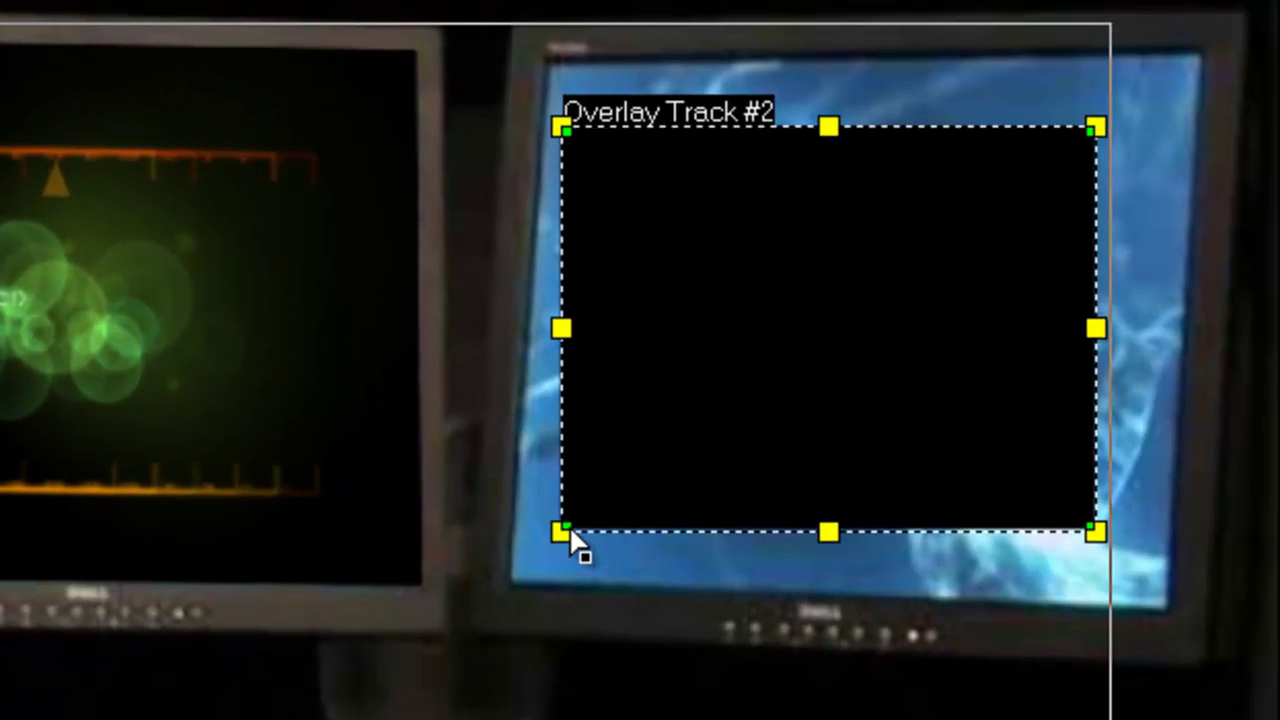
- Pin all four tv.avi overlay corners to the right monitor's screen corners
{"action": "left_click_drag", "start_coordinate": [562, 532], "coordinate": [507, 600]}
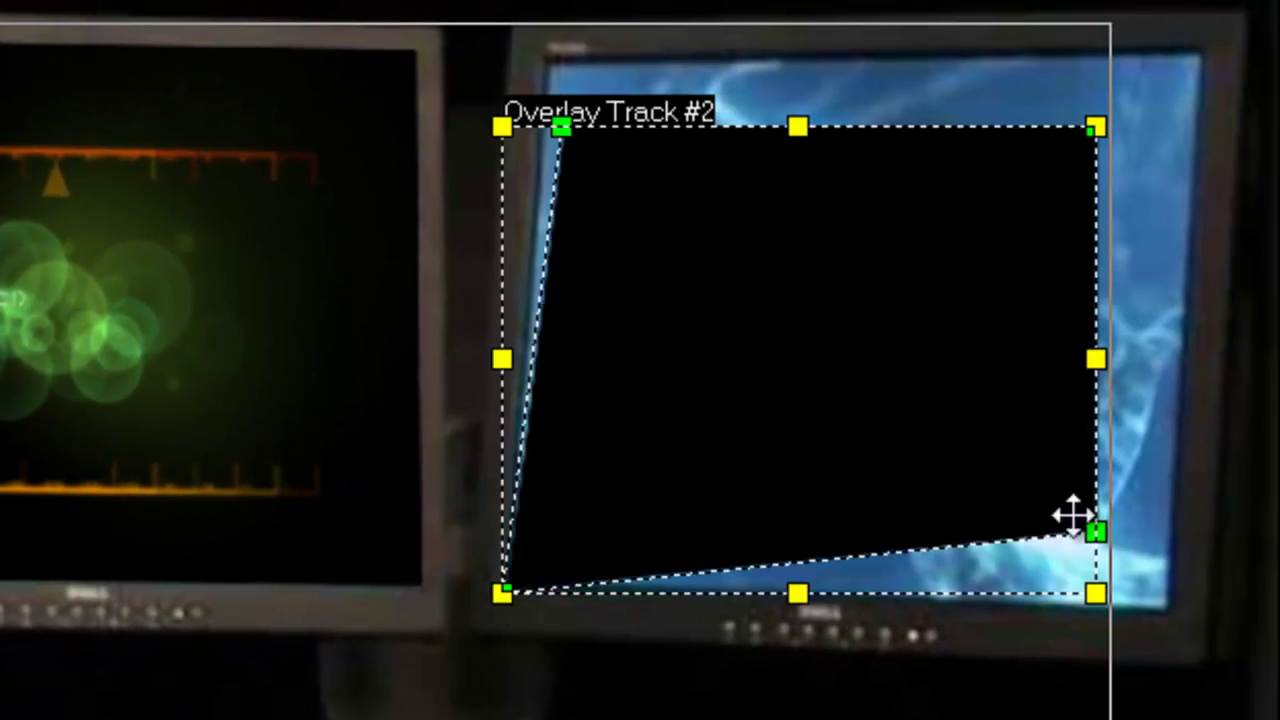
{"action": "left_click_drag", "start_coordinate": [1093, 537], "coordinate": [1184, 626]}
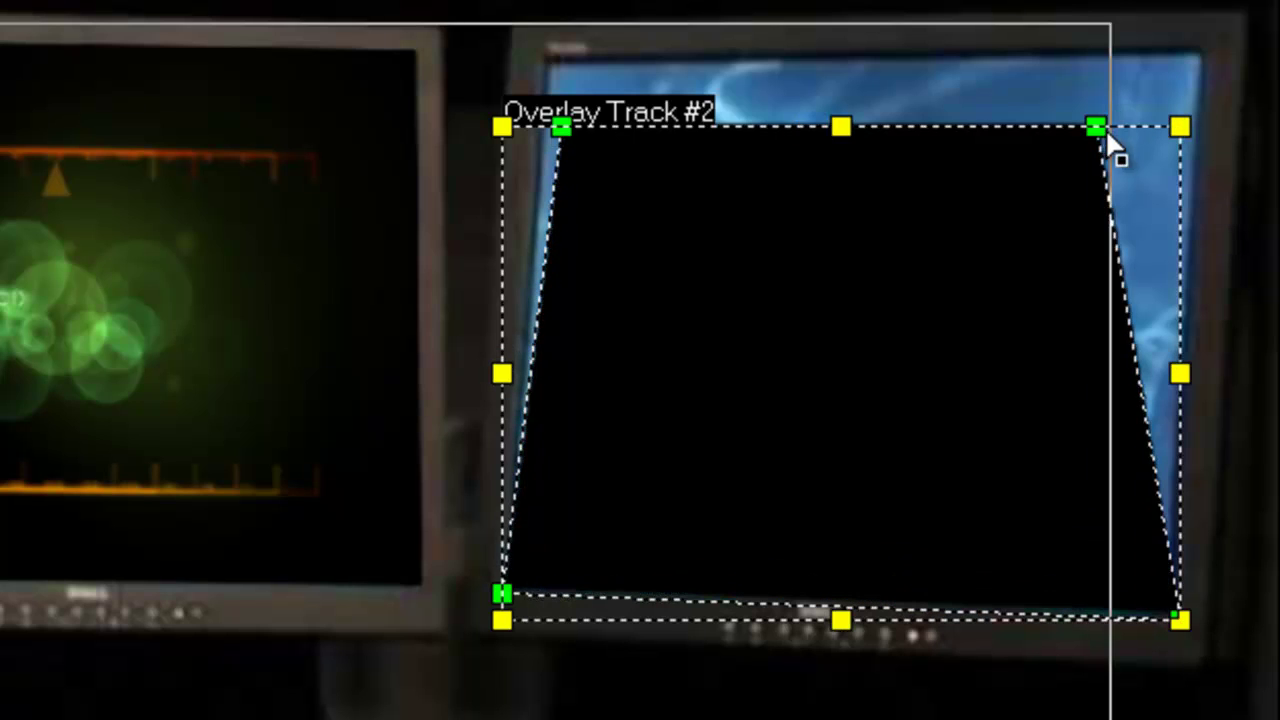
{"action": "left_click_drag", "start_coordinate": [1093, 128], "coordinate": [1209, 50]}
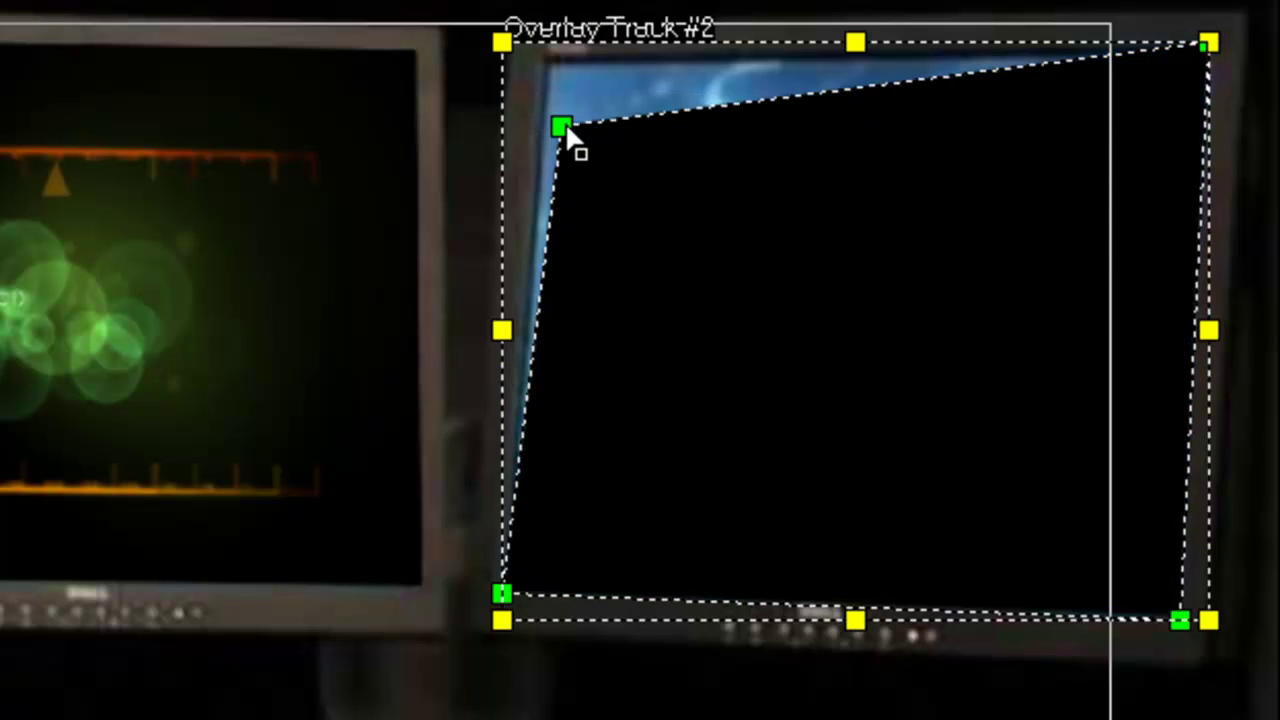
{"action": "left_click_drag", "start_coordinate": [566, 130], "coordinate": [543, 53]}
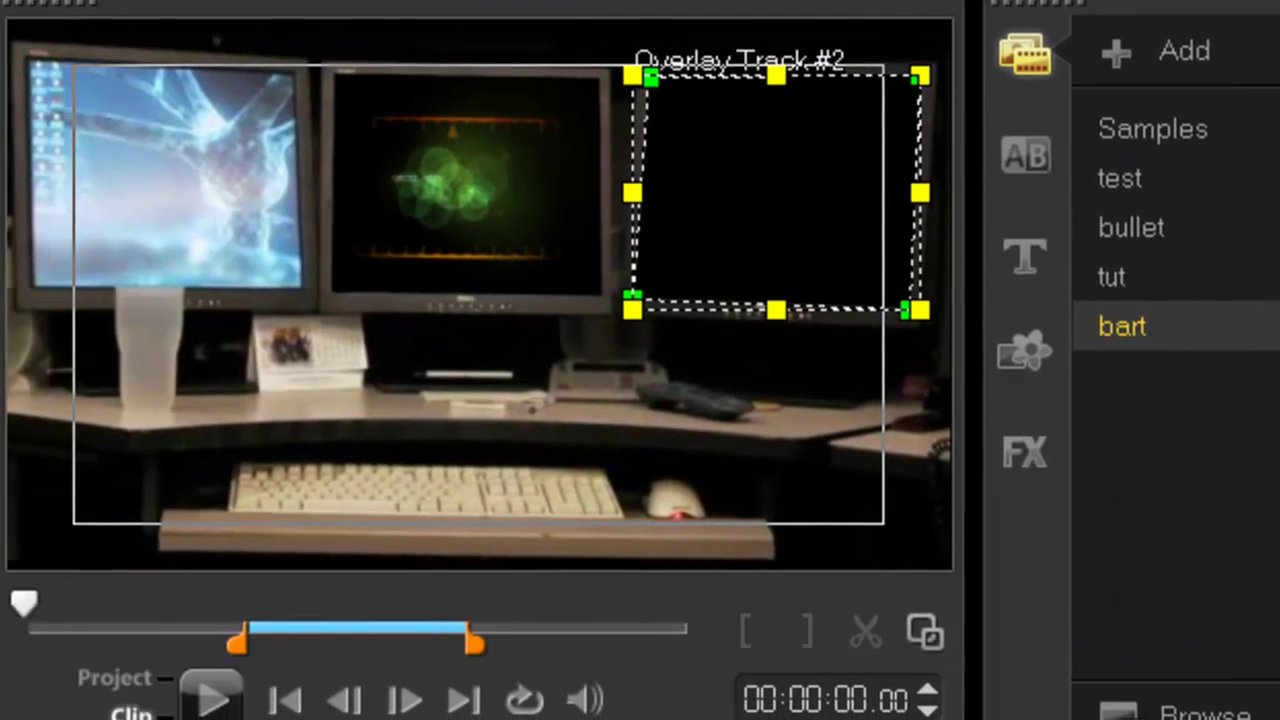
- Play the whole project composite and pause it at about 3 seconds
{"action": "left_click", "coordinate": [155, 682]}
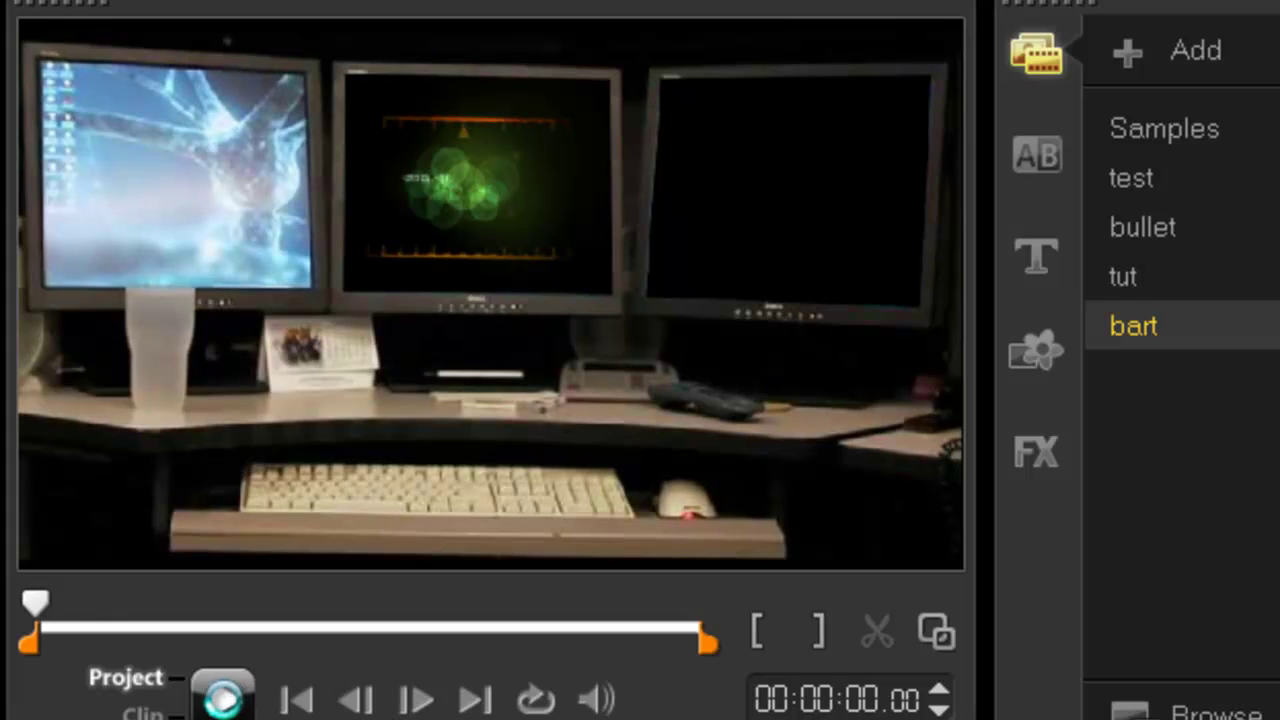
{"action": "left_click", "coordinate": [225, 700]}
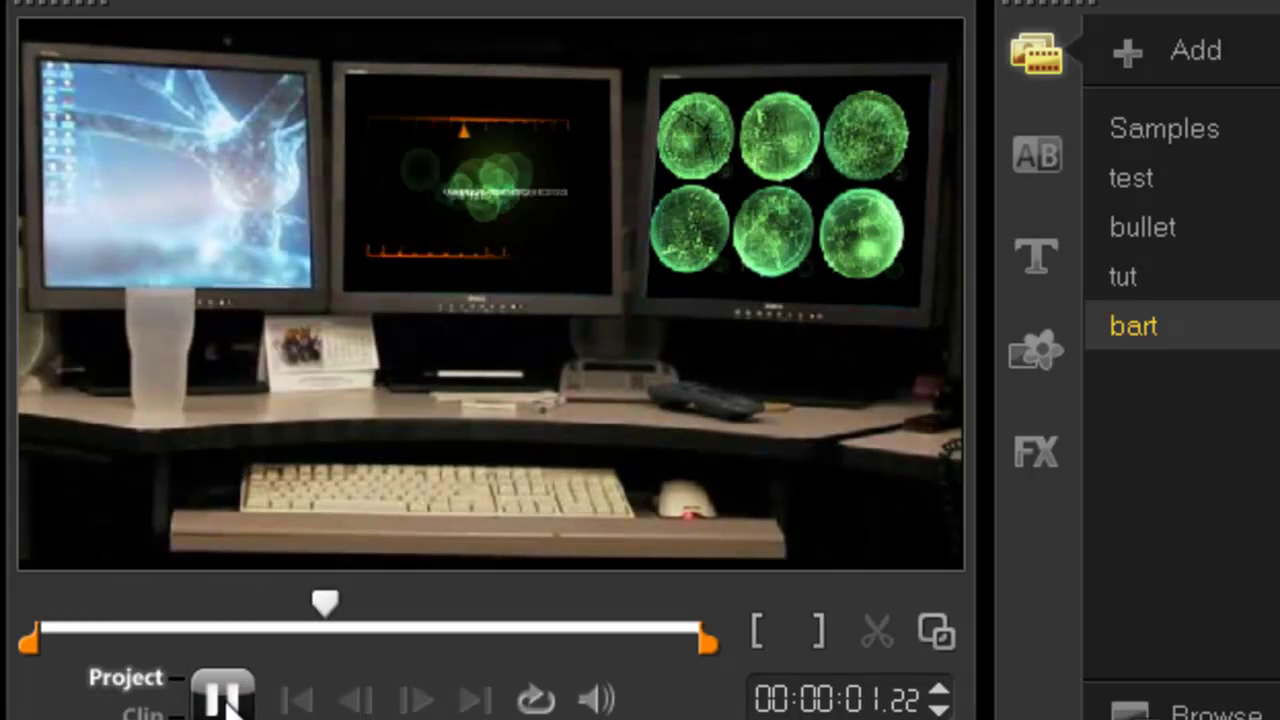
{"action": "left_click", "coordinate": [225, 700]}
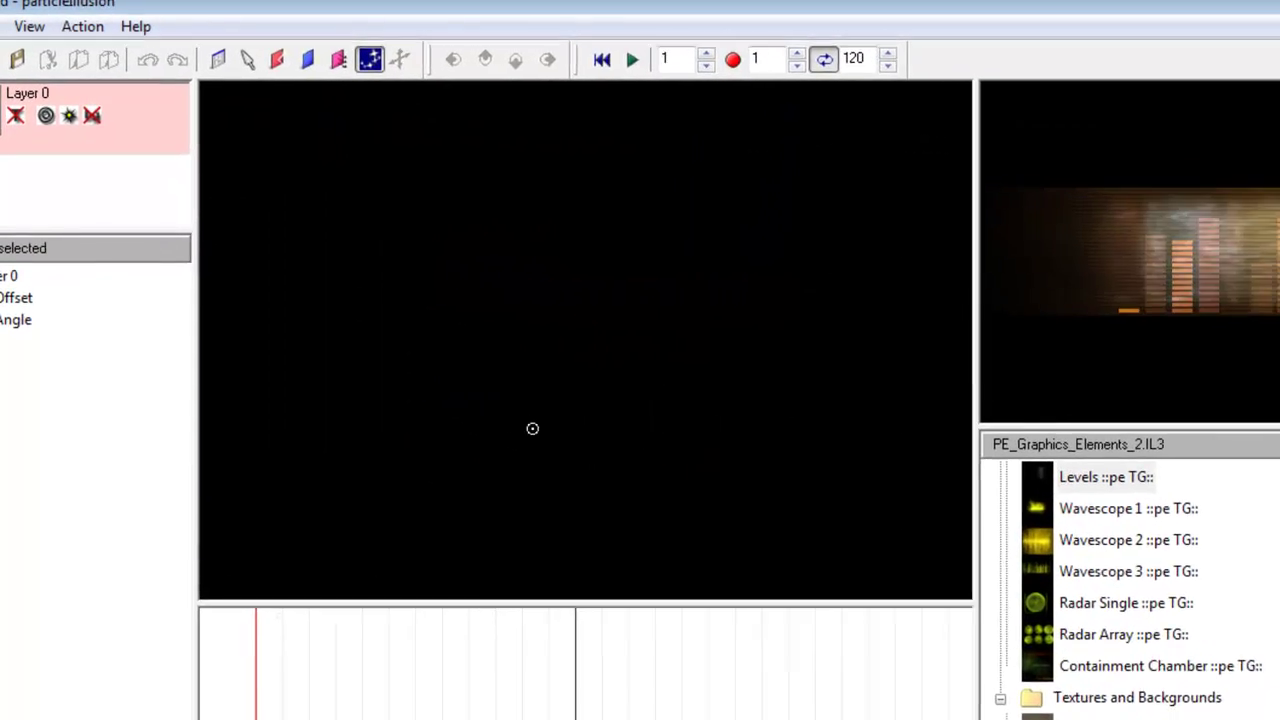
- Choose the Radar Single emitter from the library and place it on the canvas
{"action": "left_click", "coordinate": [1048, 665]}
{"action": "left_click", "coordinate": [1044, 634]}
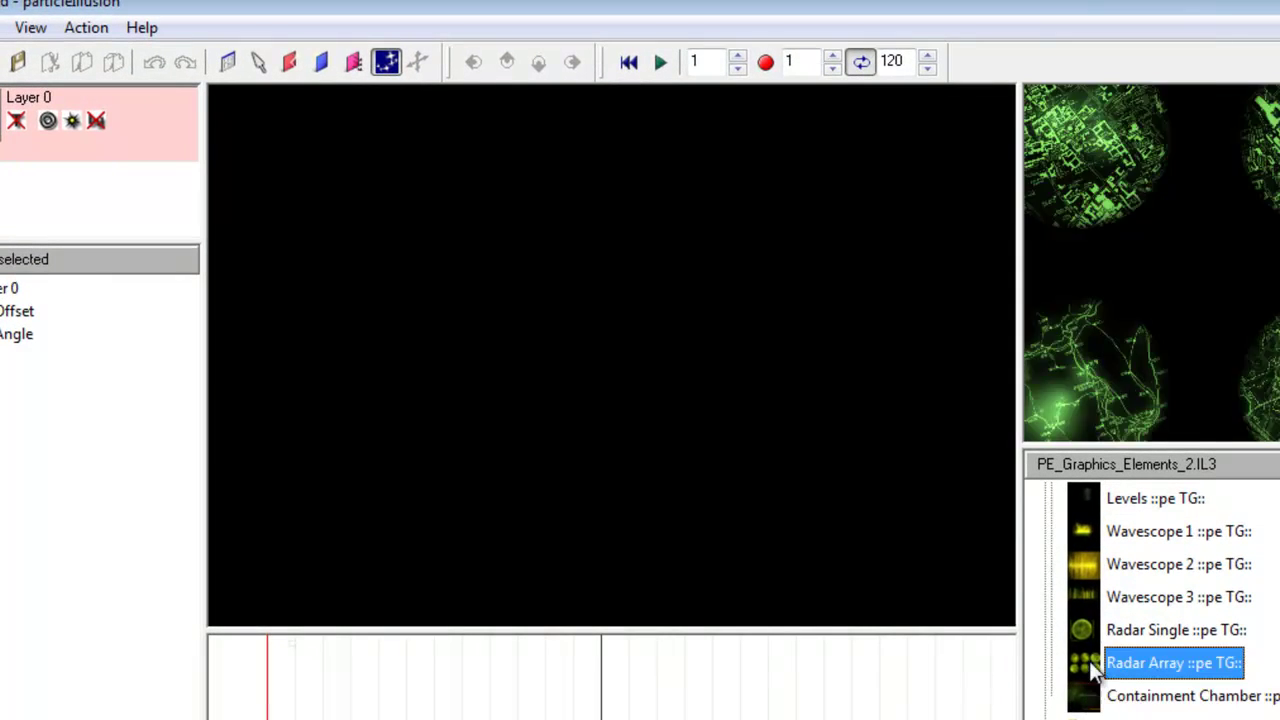
{"action": "left_click", "coordinate": [1084, 628]}
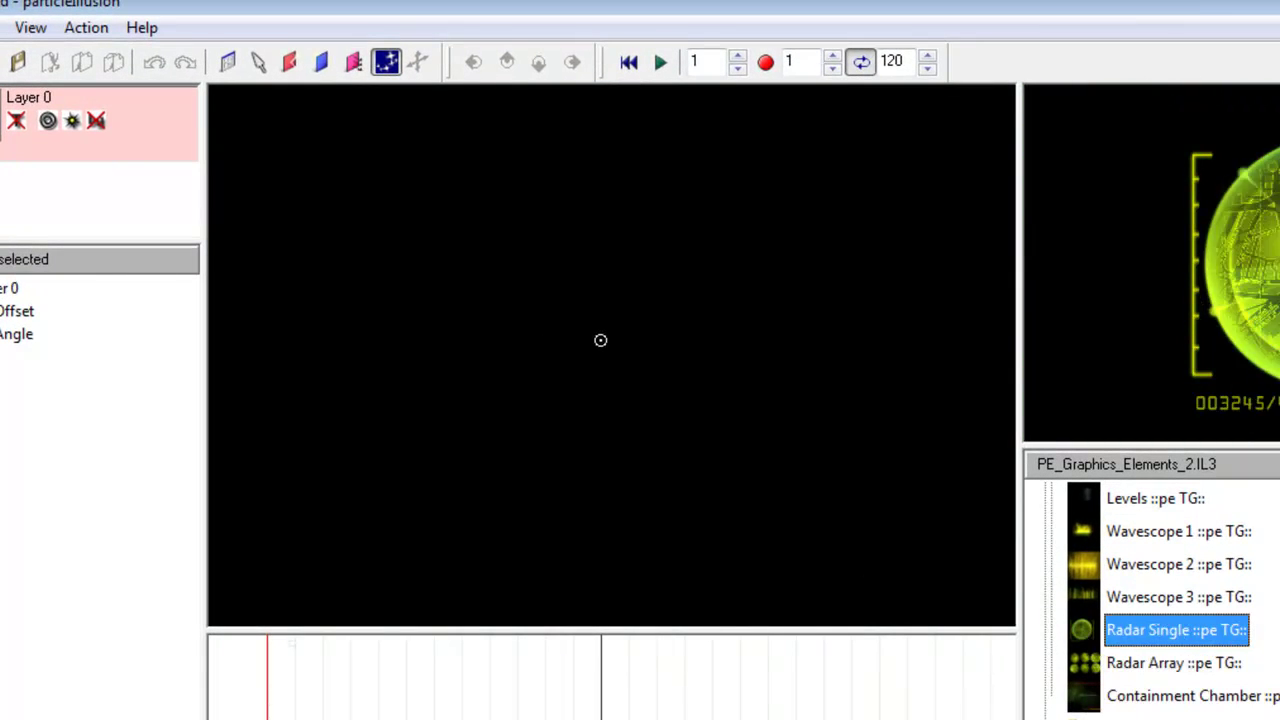
{"action": "left_click", "coordinate": [600, 340]}
- Render the scene to a movie file named ball
{"action": "left_click", "coordinate": [766, 64]}
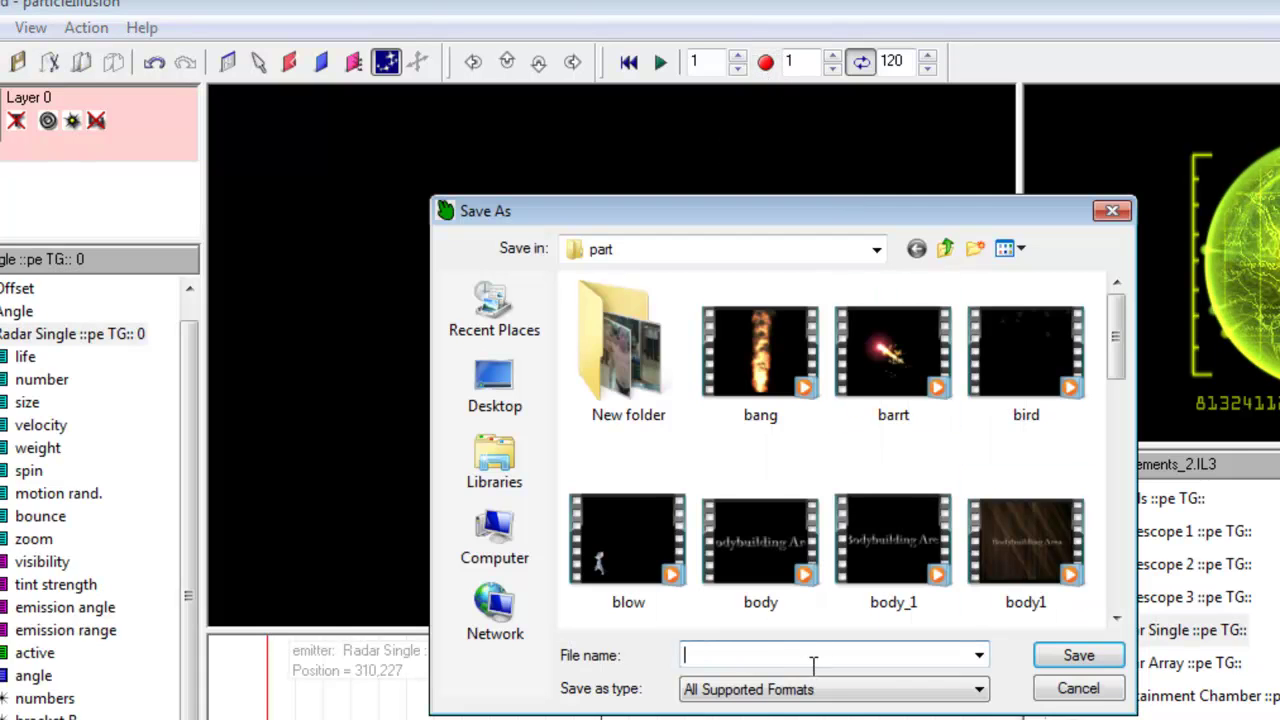
{"action": "type", "text": "ball"}
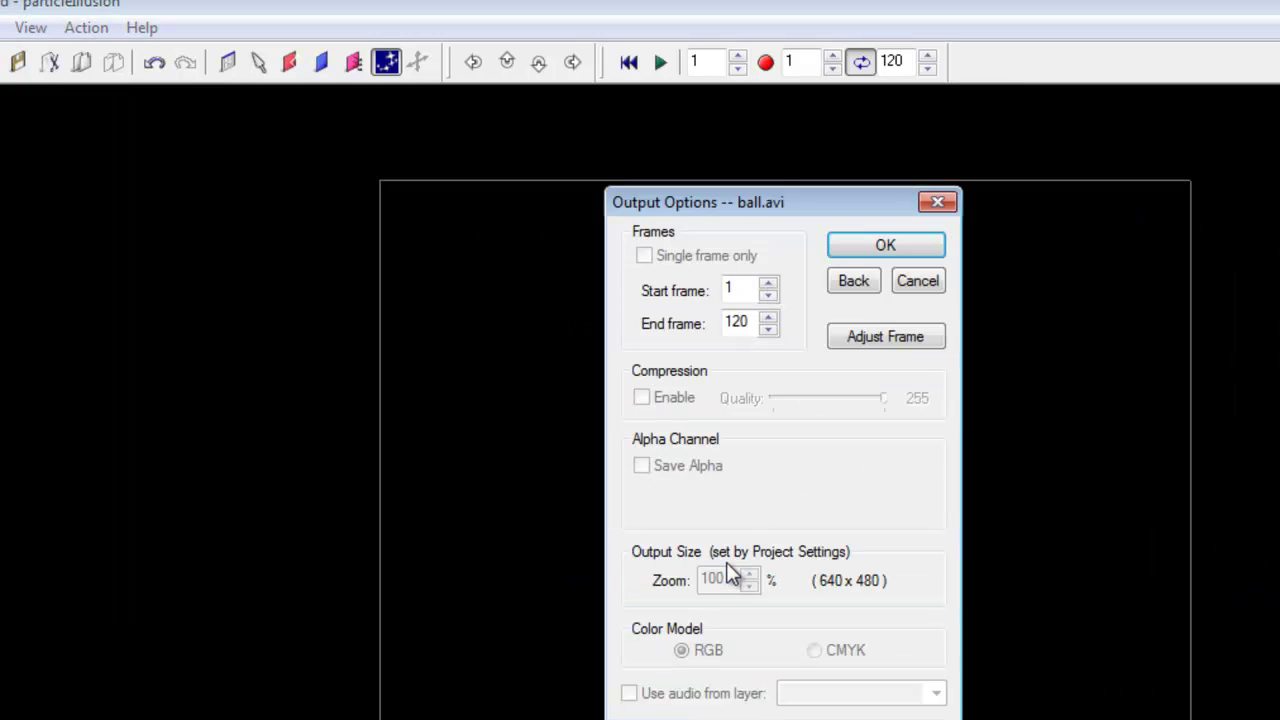
{"action": "left_click", "coordinate": [853, 254]}
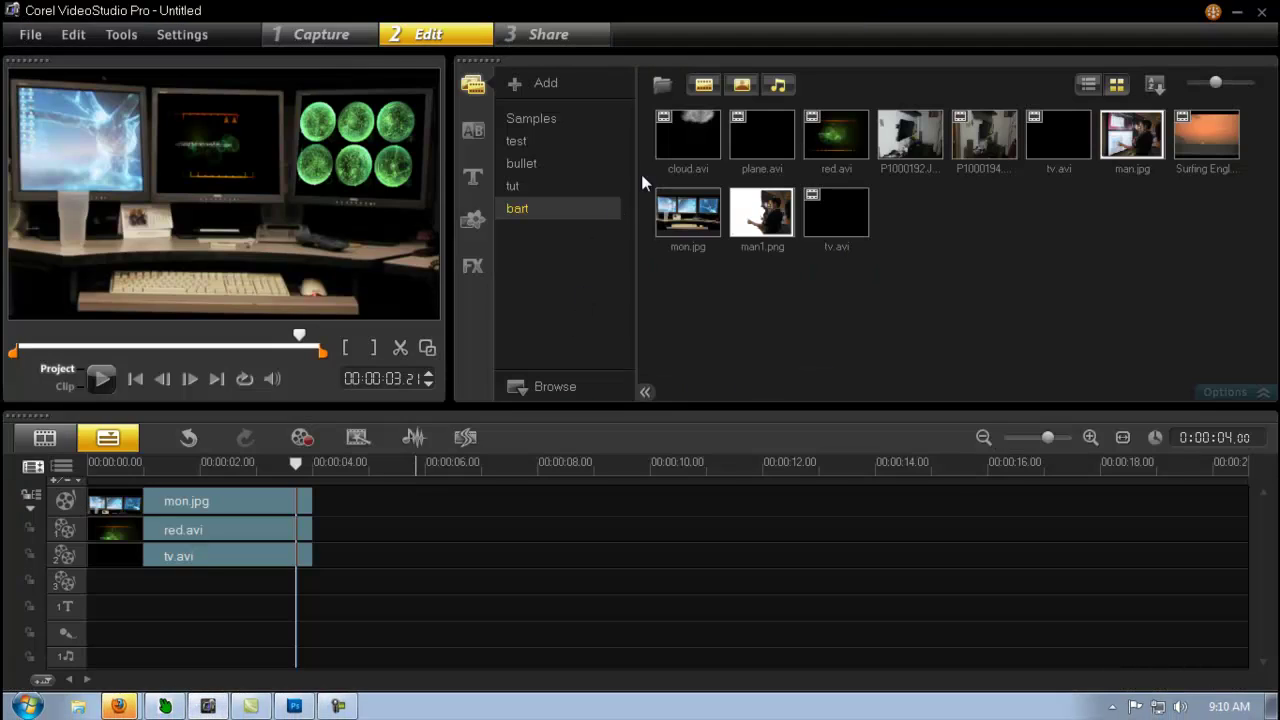
- Import ball.avi onto an empty overlay track, shrunk and moved over the left monitor
{"action": "left_click", "coordinate": [663, 80]}
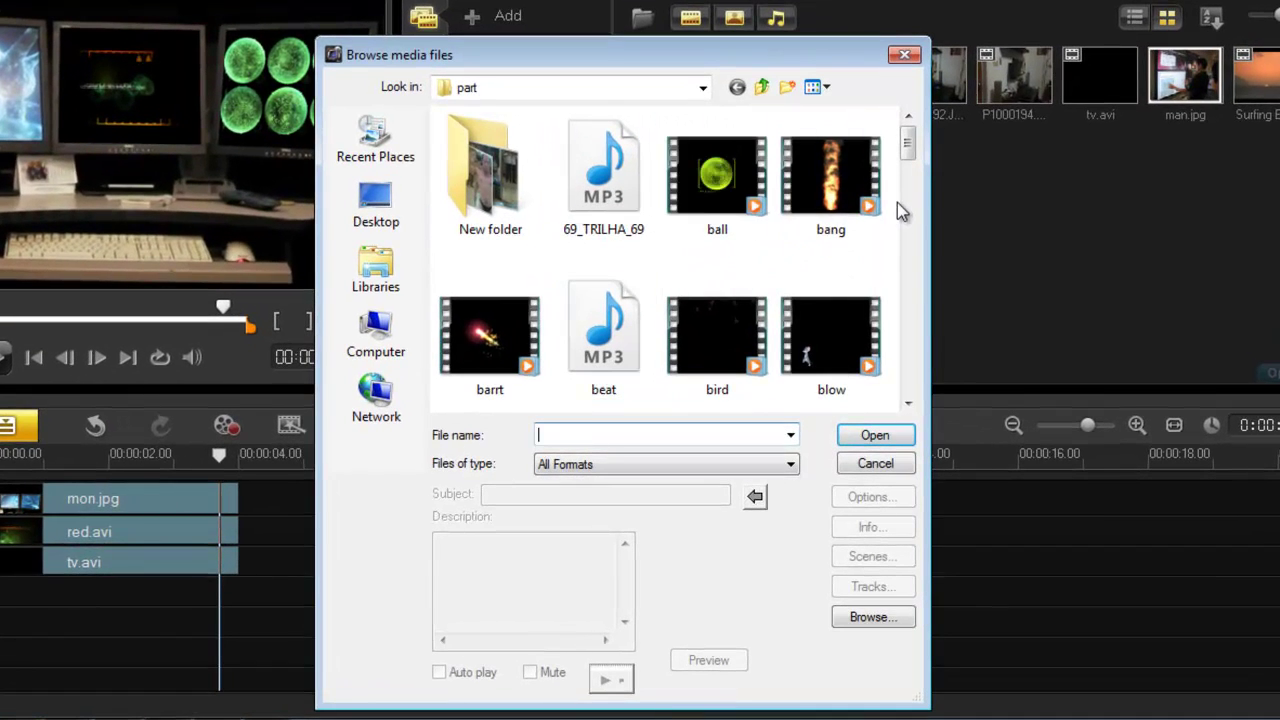
{"action": "double_click", "coordinate": [722, 182]}
{"action": "left_click_drag", "start_coordinate": [929, 166], "coordinate": [38, 598]}
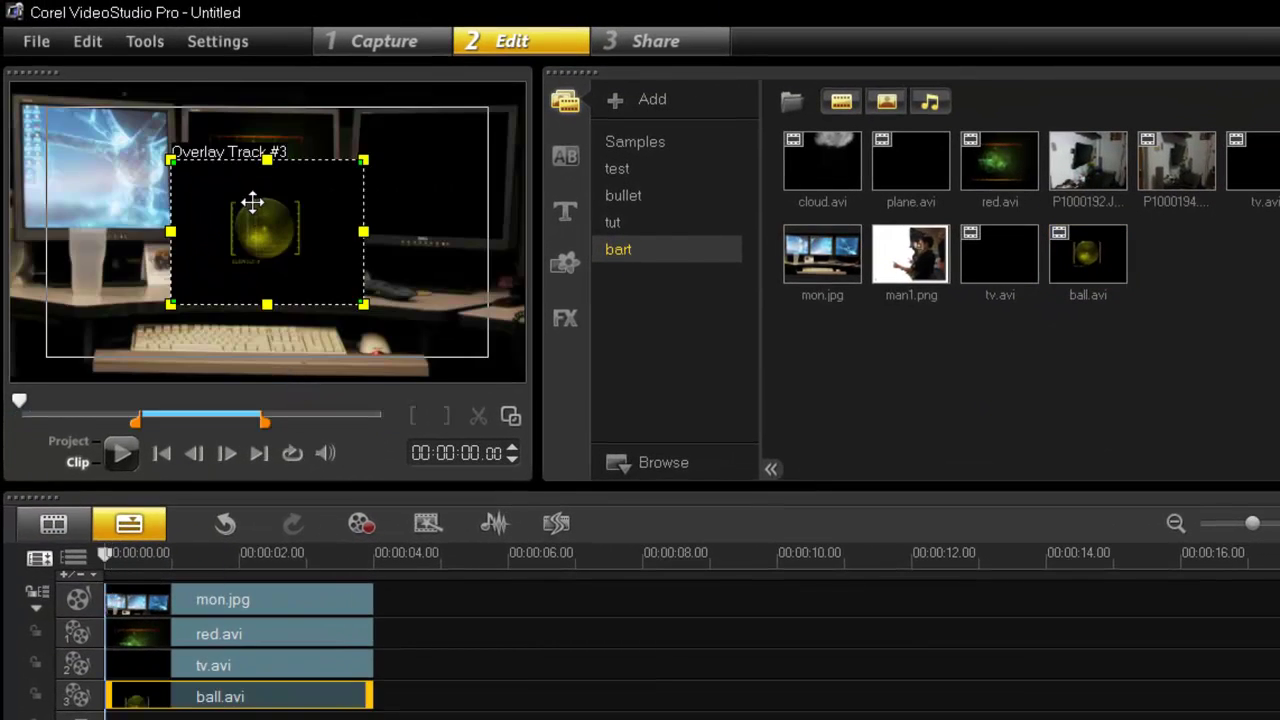
{"action": "left_click_drag", "start_coordinate": [252, 203], "coordinate": [102, 158]}
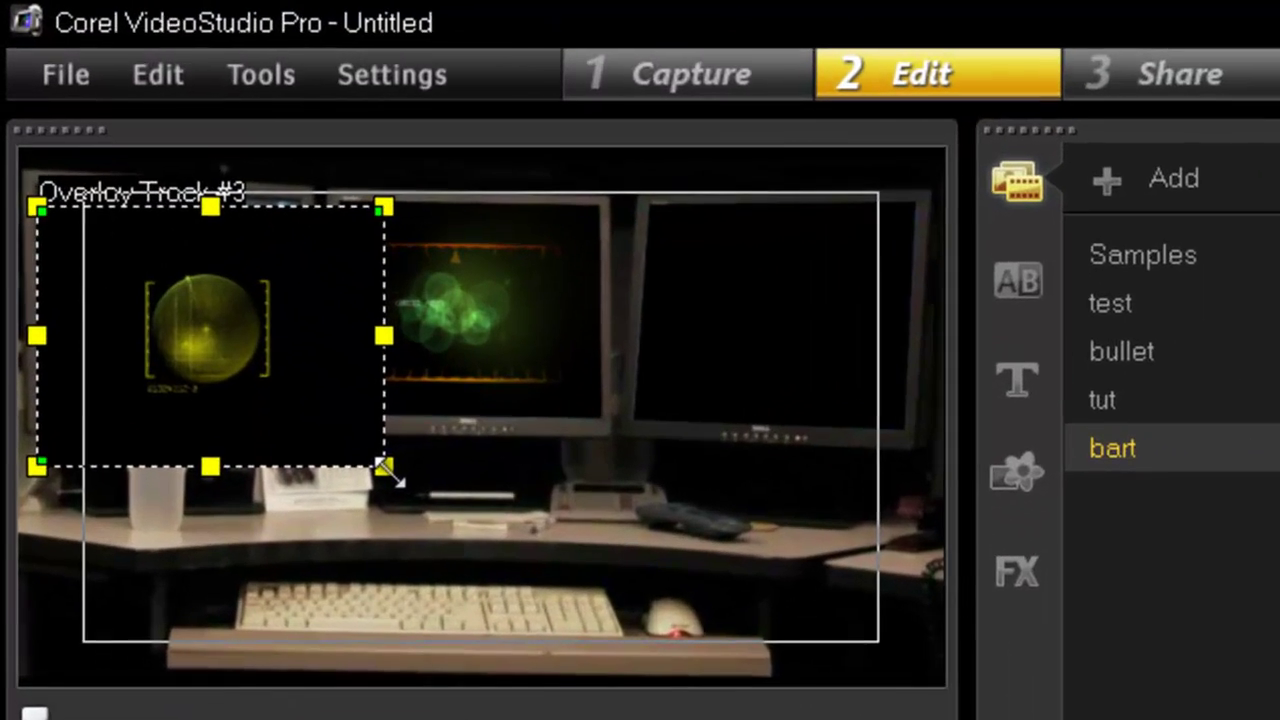
{"action": "left_click_drag", "start_coordinate": [214, 262], "coordinate": [169, 227]}
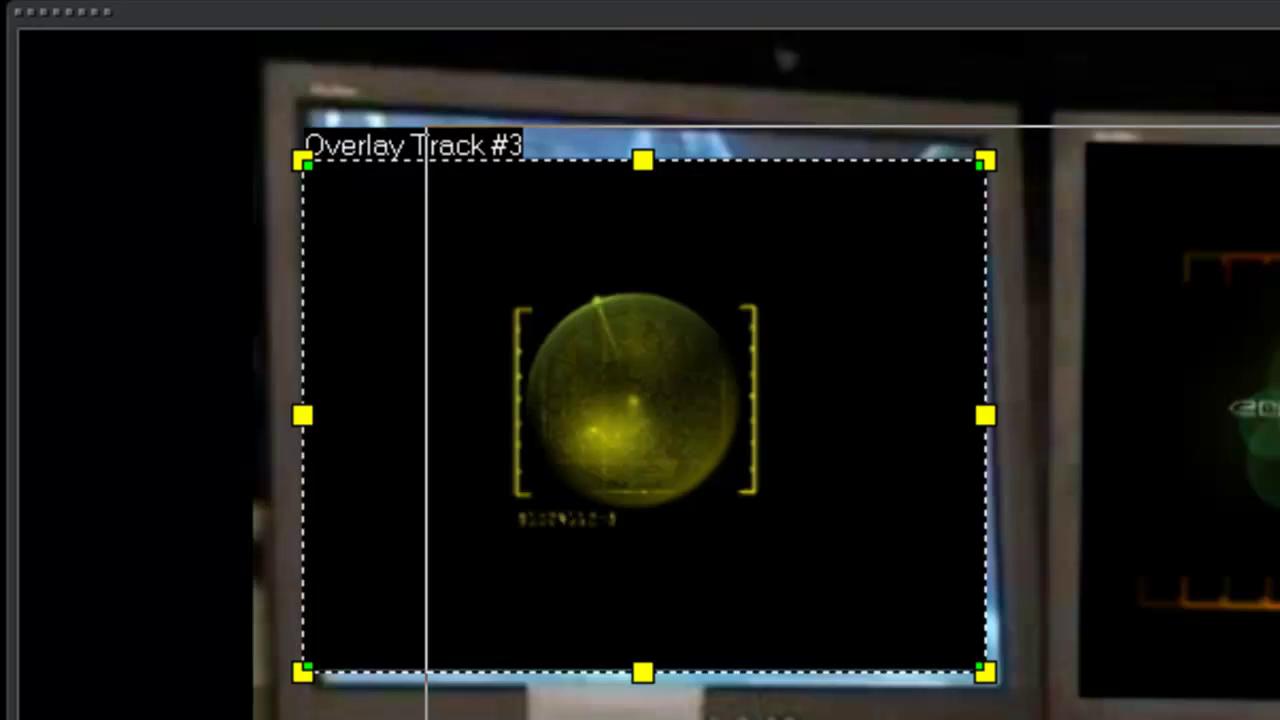
- Pin all four ball.avi overlay corners to the left monitor's screen corners
{"action": "left_click_drag", "start_coordinate": [315, 668], "coordinate": [311, 700]}
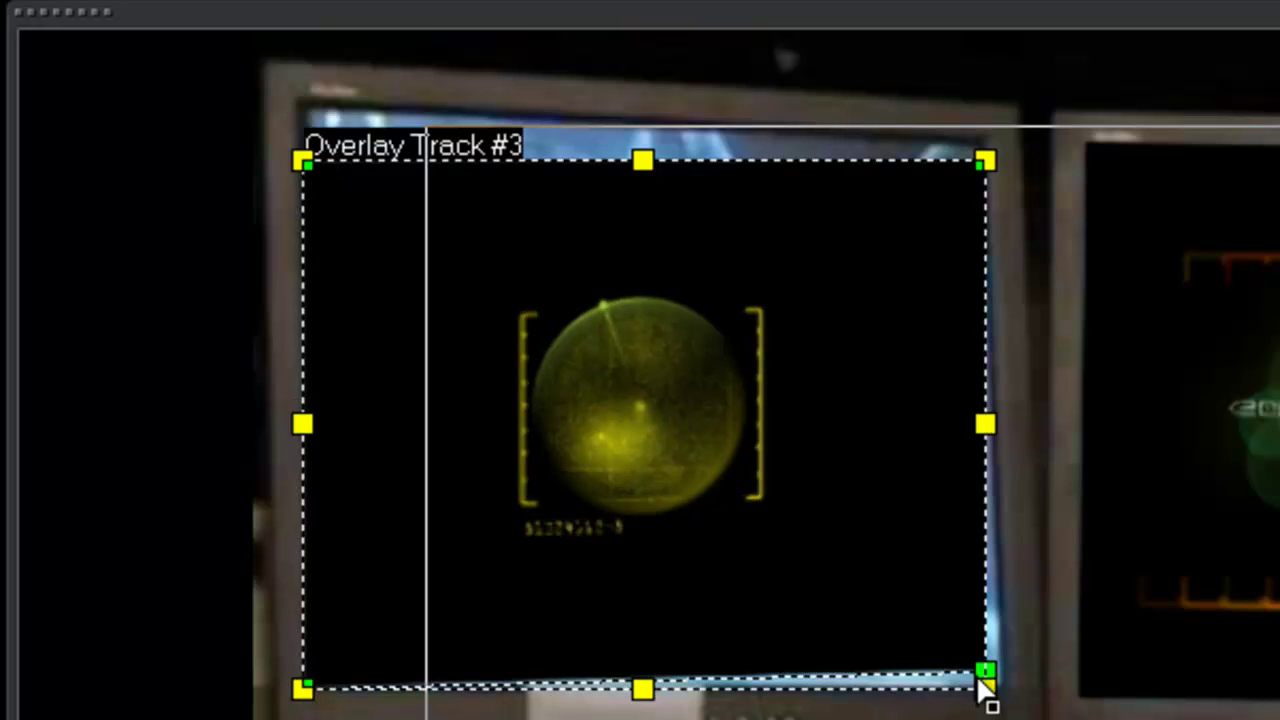
{"action": "left_click_drag", "start_coordinate": [985, 685], "coordinate": [1010, 690]}
{"action": "left_click_drag", "start_coordinate": [986, 162], "coordinate": [1001, 137]}
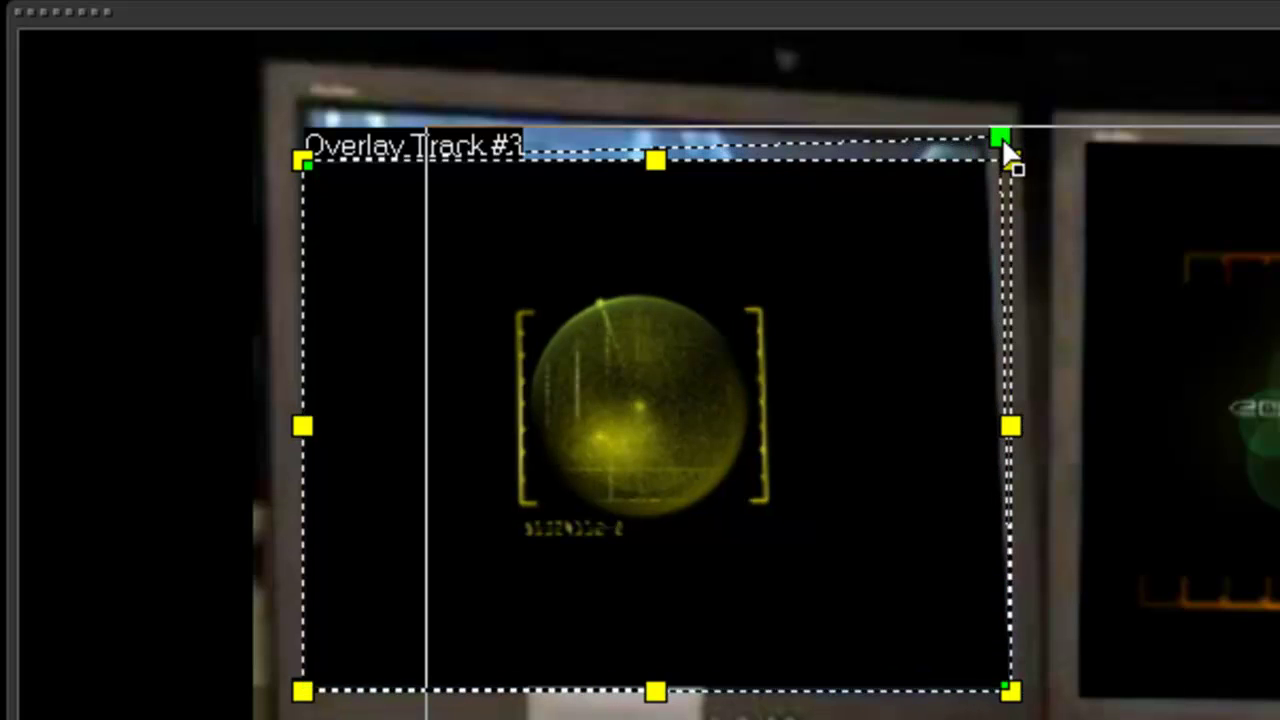
{"action": "left_click_drag", "start_coordinate": [304, 160], "coordinate": [296, 93]}
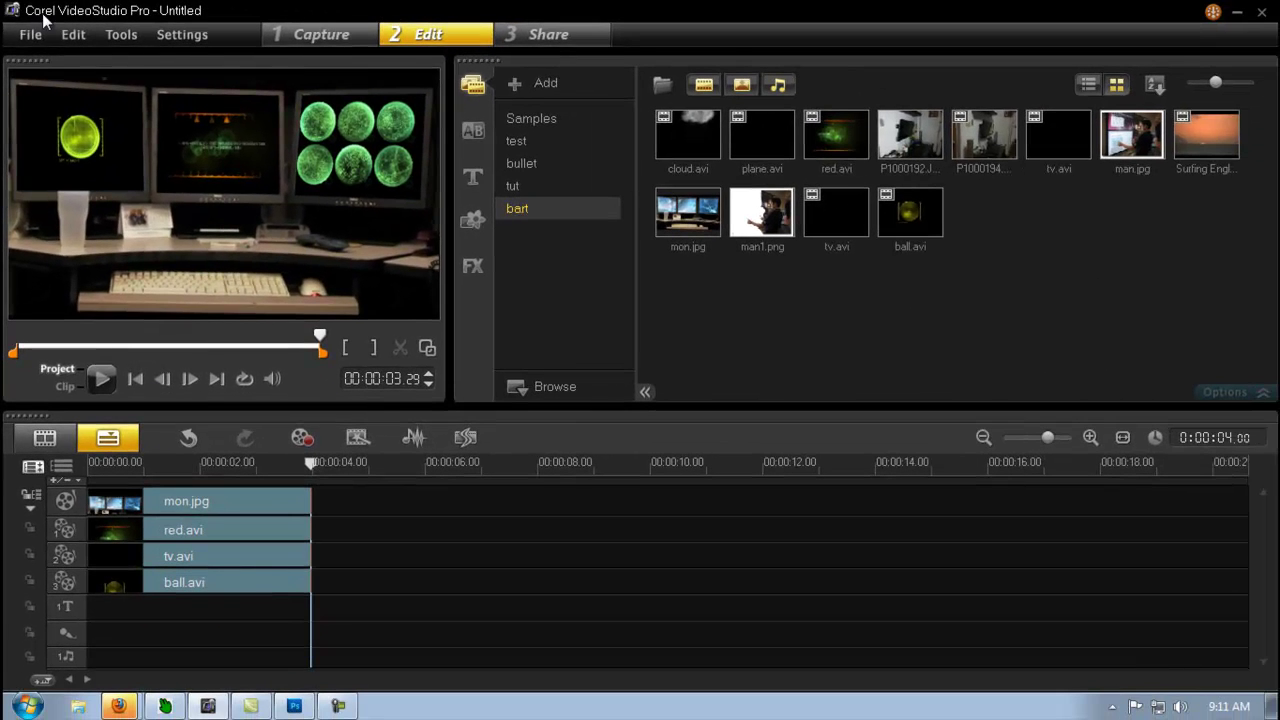
- Start a new project without saving the current one
{"action": "left_click", "coordinate": [31, 34]}
{"action": "left_click", "coordinate": [52, 60]}
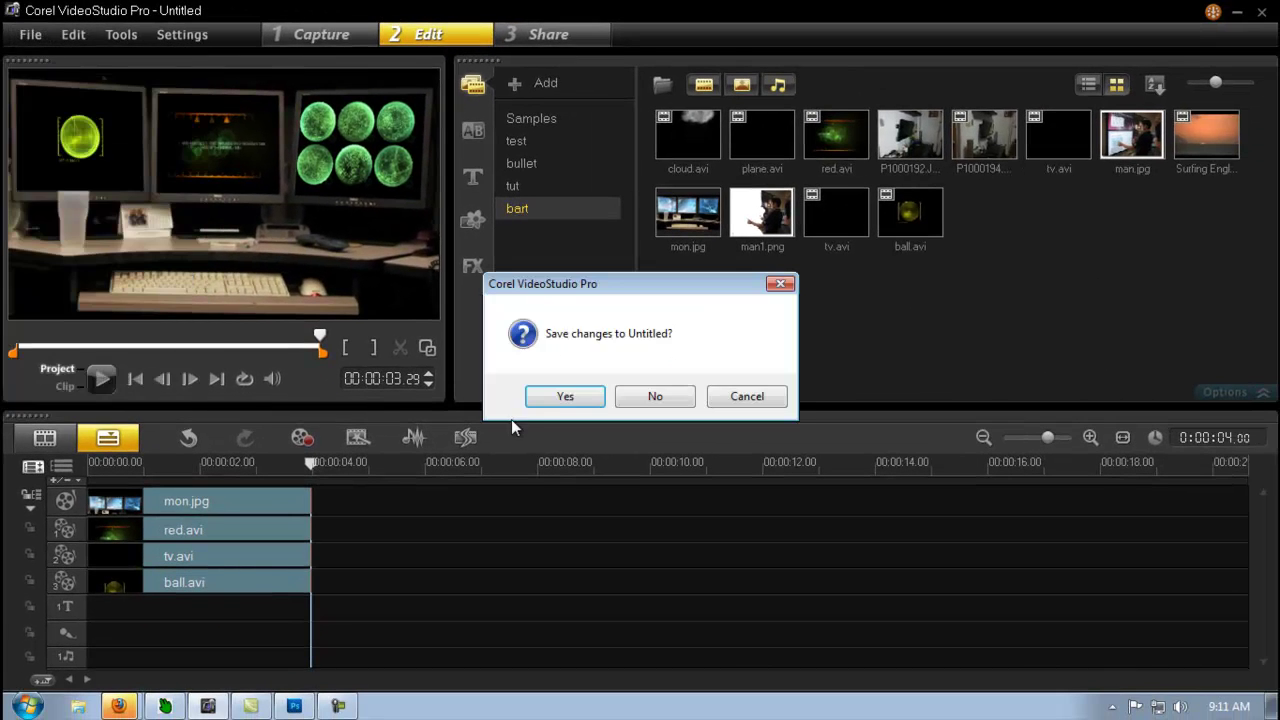
{"action": "left_click", "coordinate": [655, 397]}
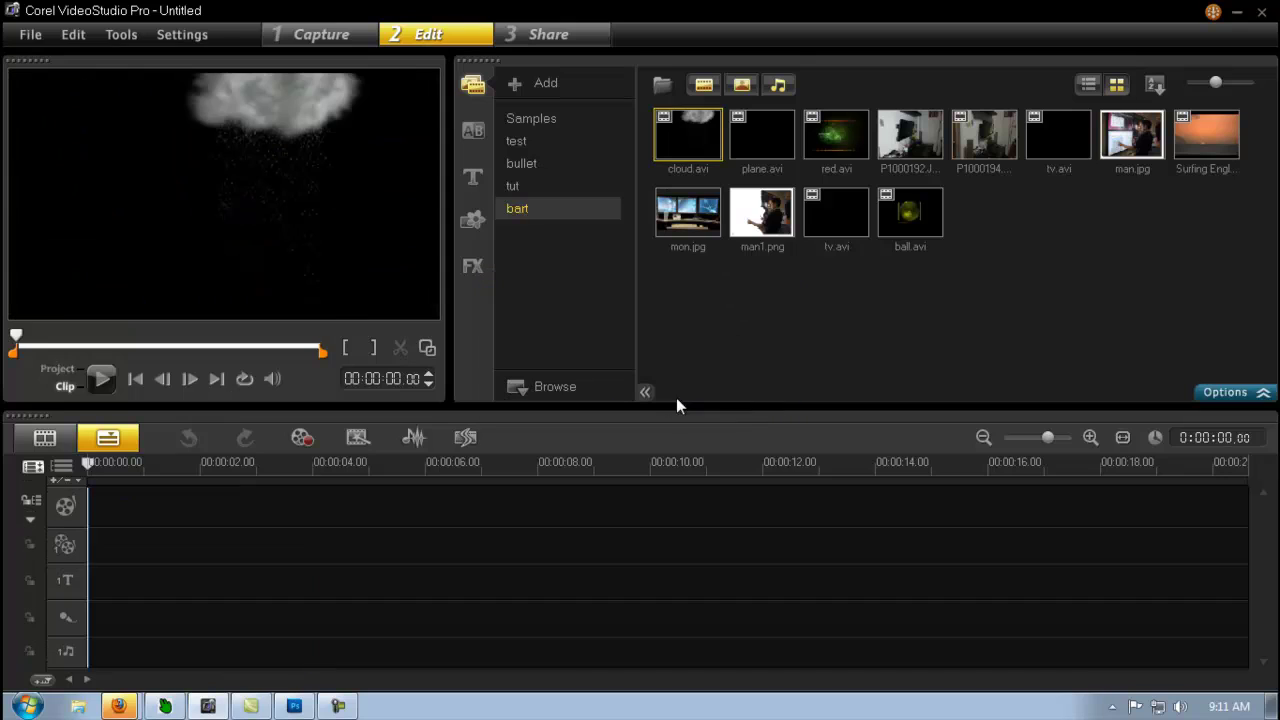
- Enable Overlay Track #2 and place man.jpg on the video track
{"action": "left_click", "coordinate": [62, 468]}
{"action": "left_click", "coordinate": [488, 265]}
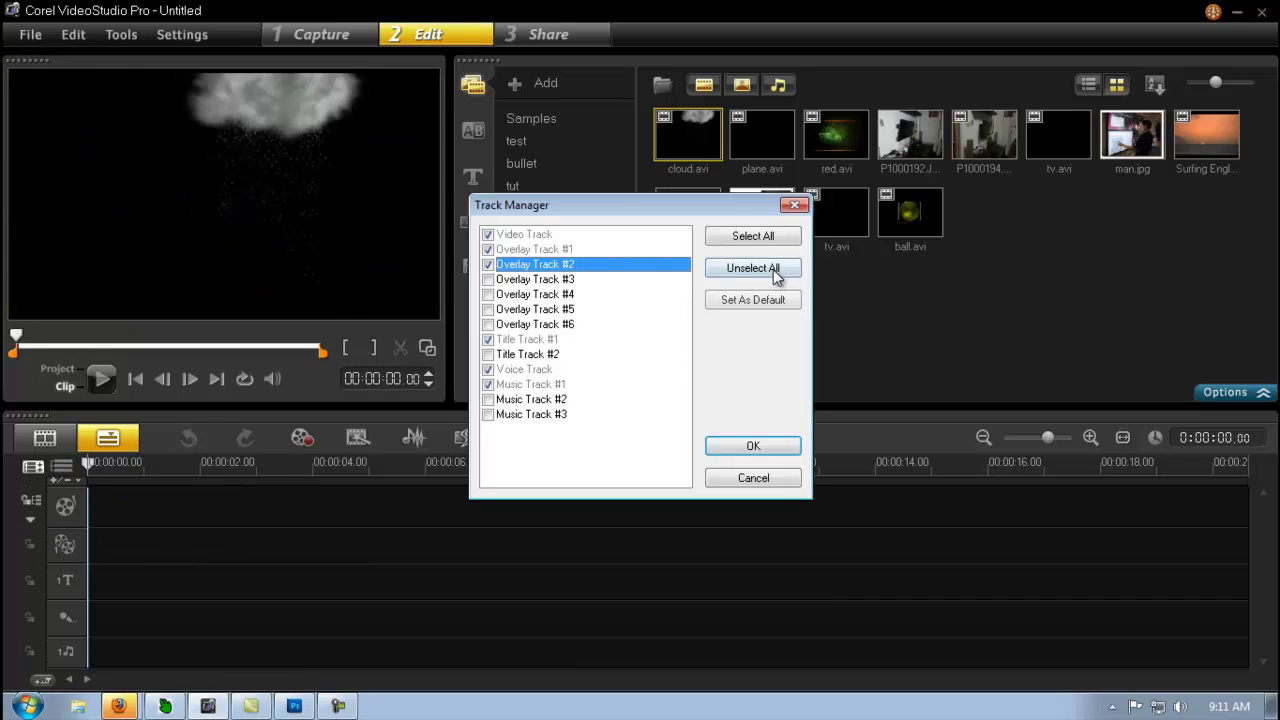
{"action": "left_click", "coordinate": [751, 447]}
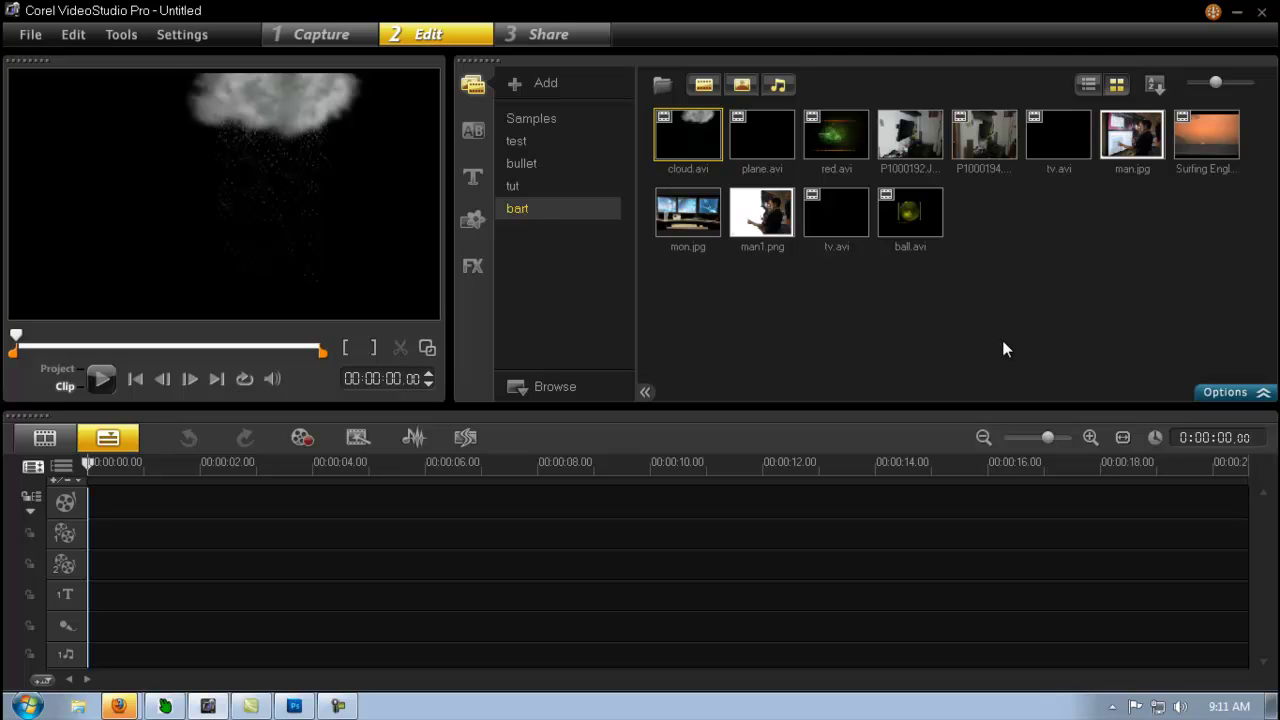
{"action": "left_click_drag", "start_coordinate": [1126, 147], "coordinate": [377, 504]}
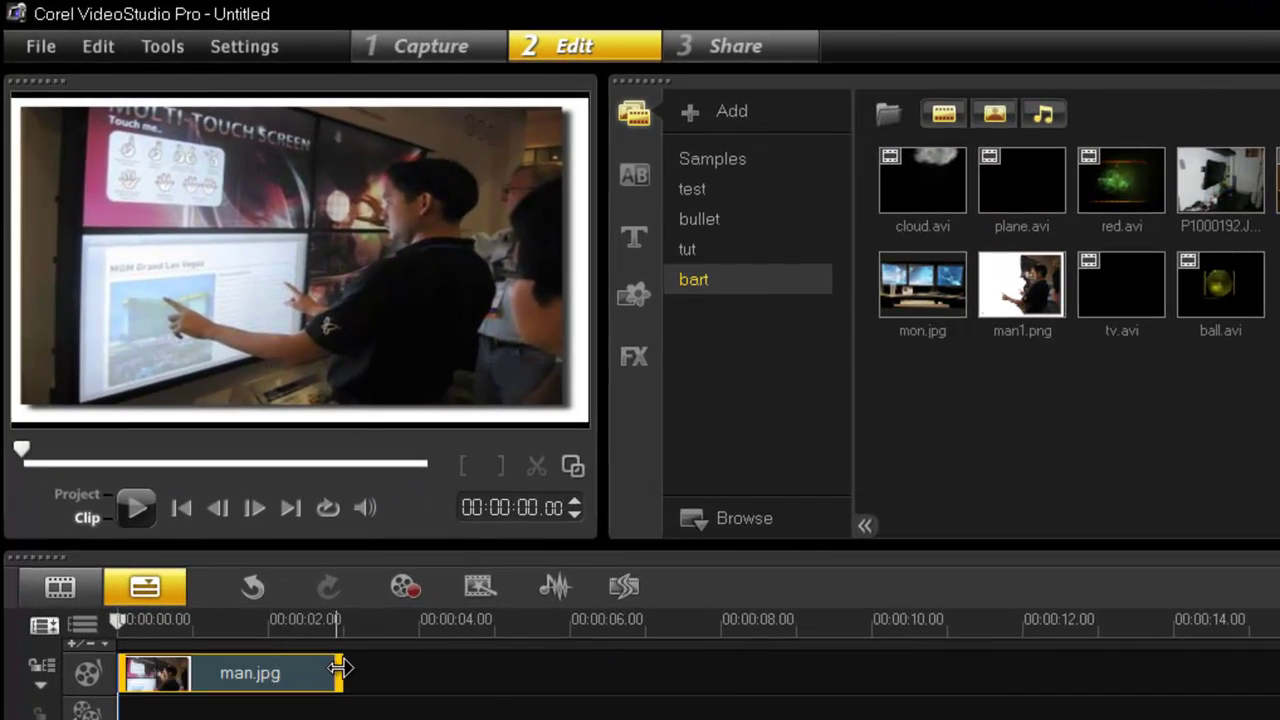
- Stretch the man.jpg clip's right edge out to about 6 seconds
{"action": "left_click_drag", "start_coordinate": [340, 670], "coordinate": [645, 668]}
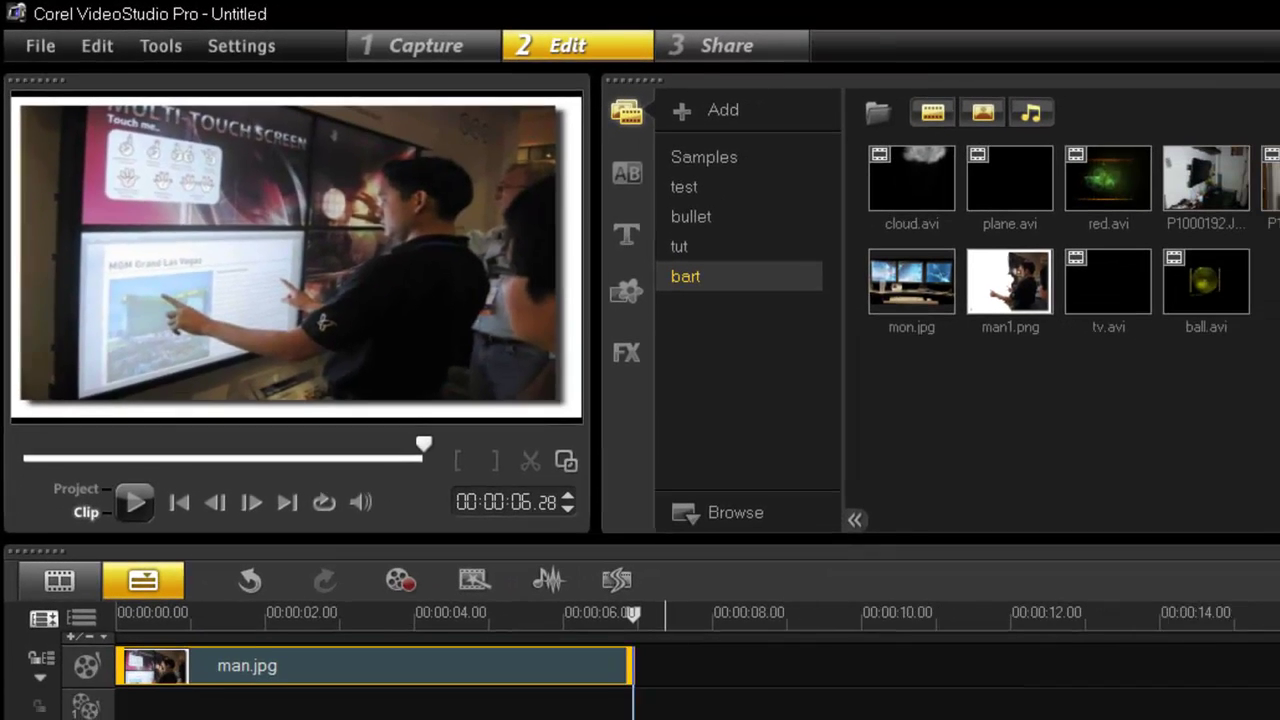
- Place the sunset clip on Overlay Track #1, shrink it and move it onto the lower-left screen
{"action": "left_click_drag", "start_coordinate": [1279, 283], "coordinate": [331, 719]}
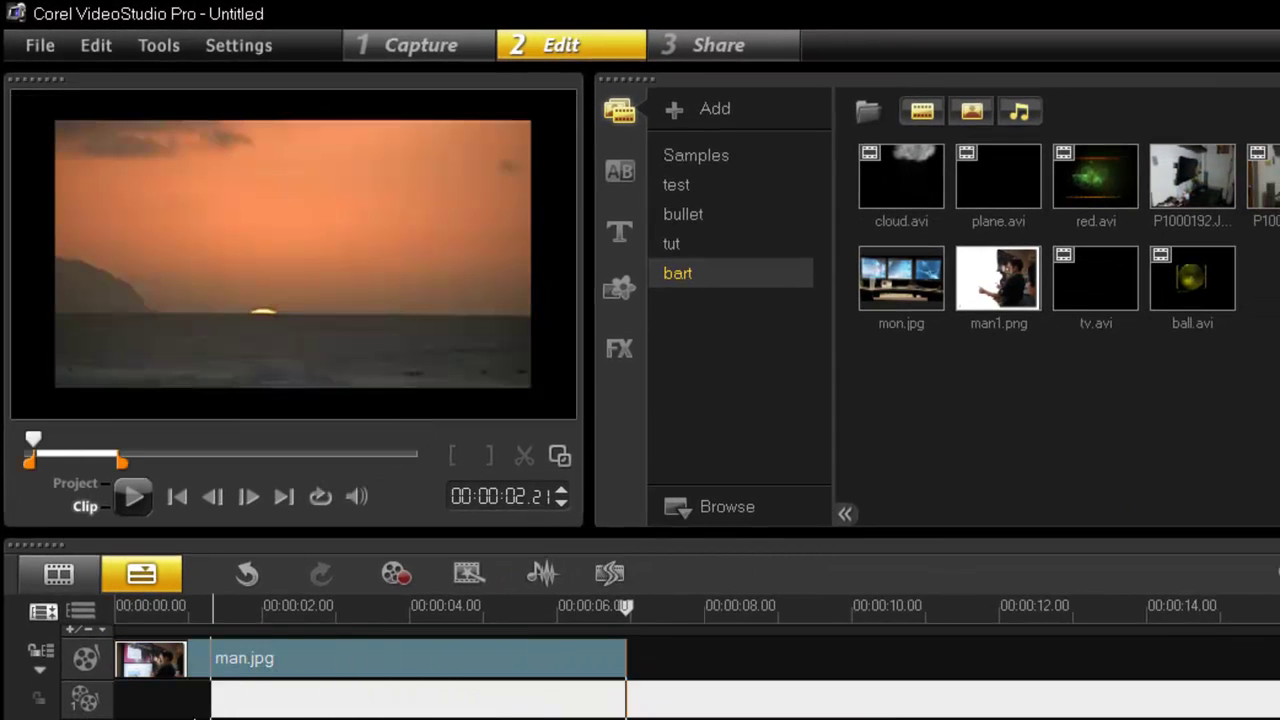
{"action": "left_click_drag", "start_coordinate": [195, 714], "coordinate": [192, 705]}
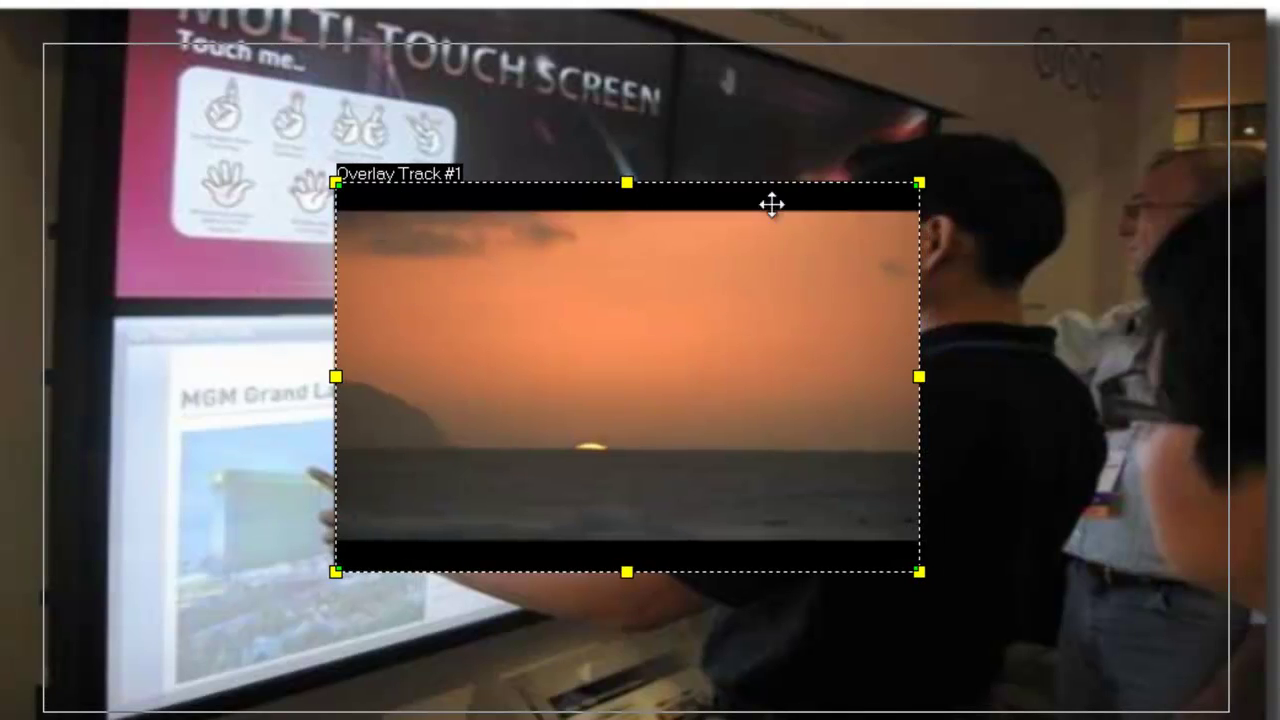
{"action": "left_click_drag", "start_coordinate": [919, 180], "coordinate": [714, 314]}
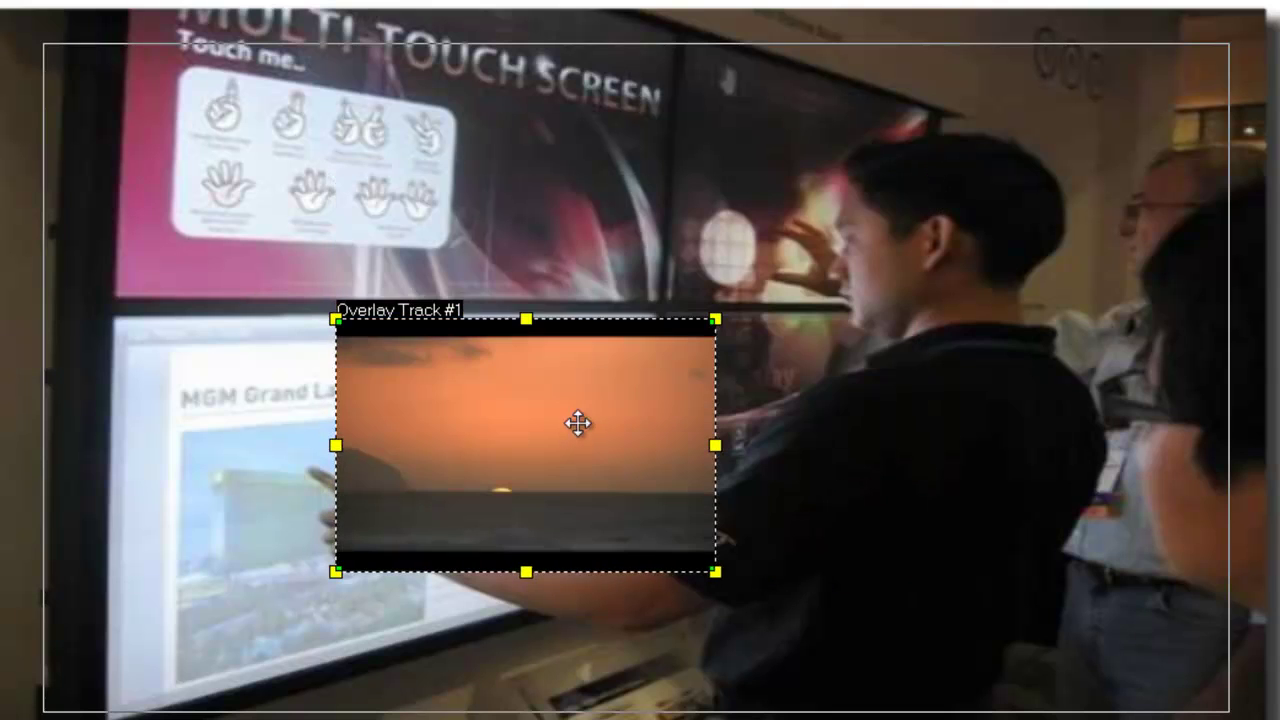
{"action": "left_click_drag", "start_coordinate": [580, 423], "coordinate": [349, 455]}
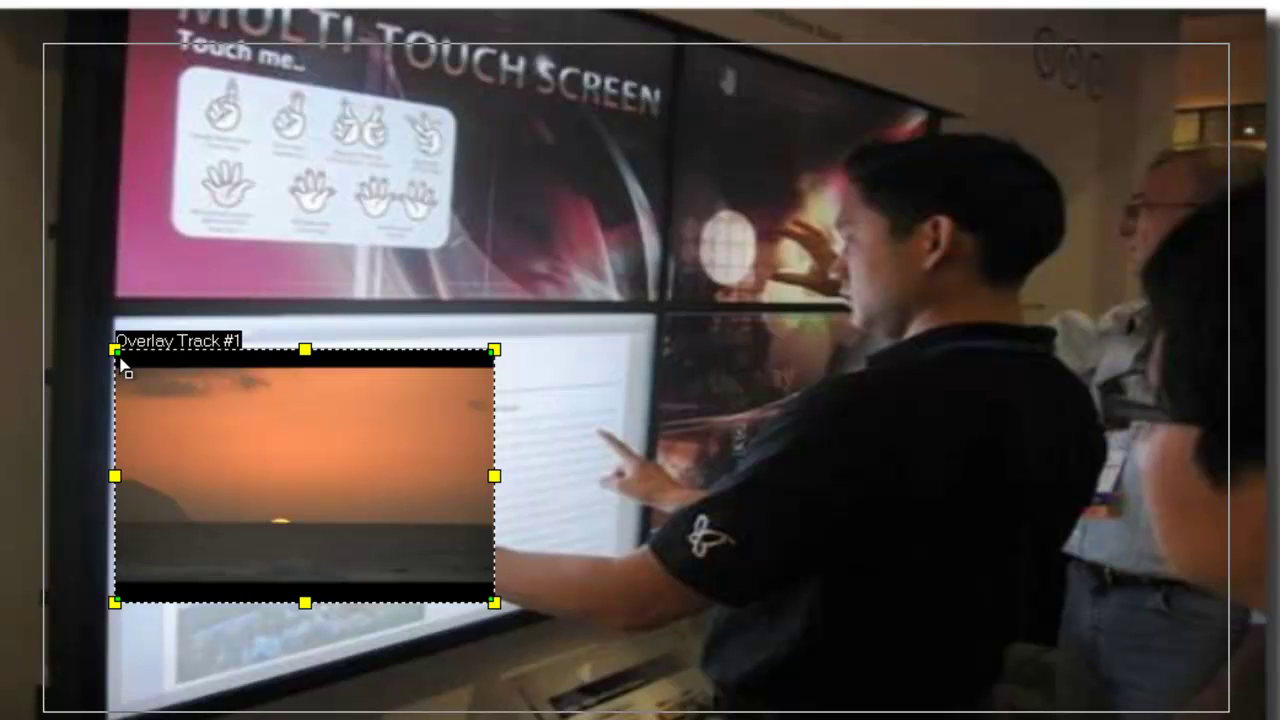
- Drag the overlay's four corner distort handles onto the lower-left screen's corners
{"action": "left_click_drag", "start_coordinate": [115, 350], "coordinate": [112, 310]}
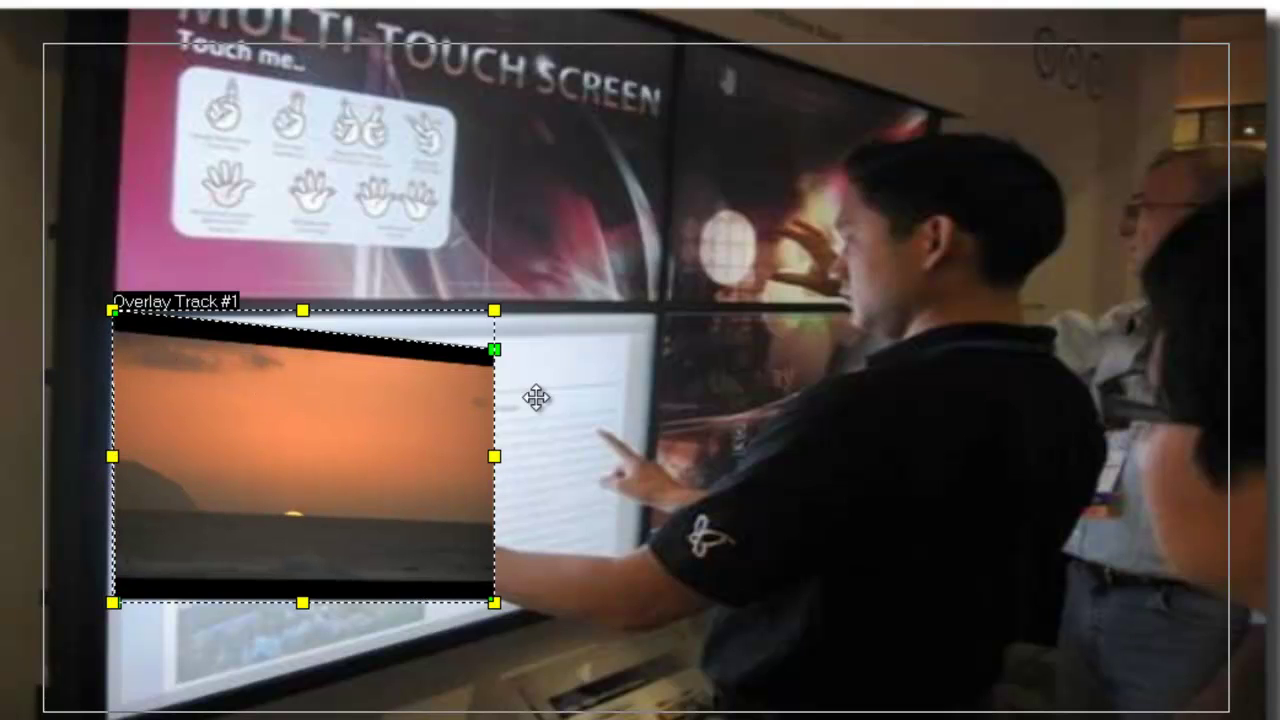
{"action": "left_click_drag", "start_coordinate": [497, 352], "coordinate": [660, 328]}
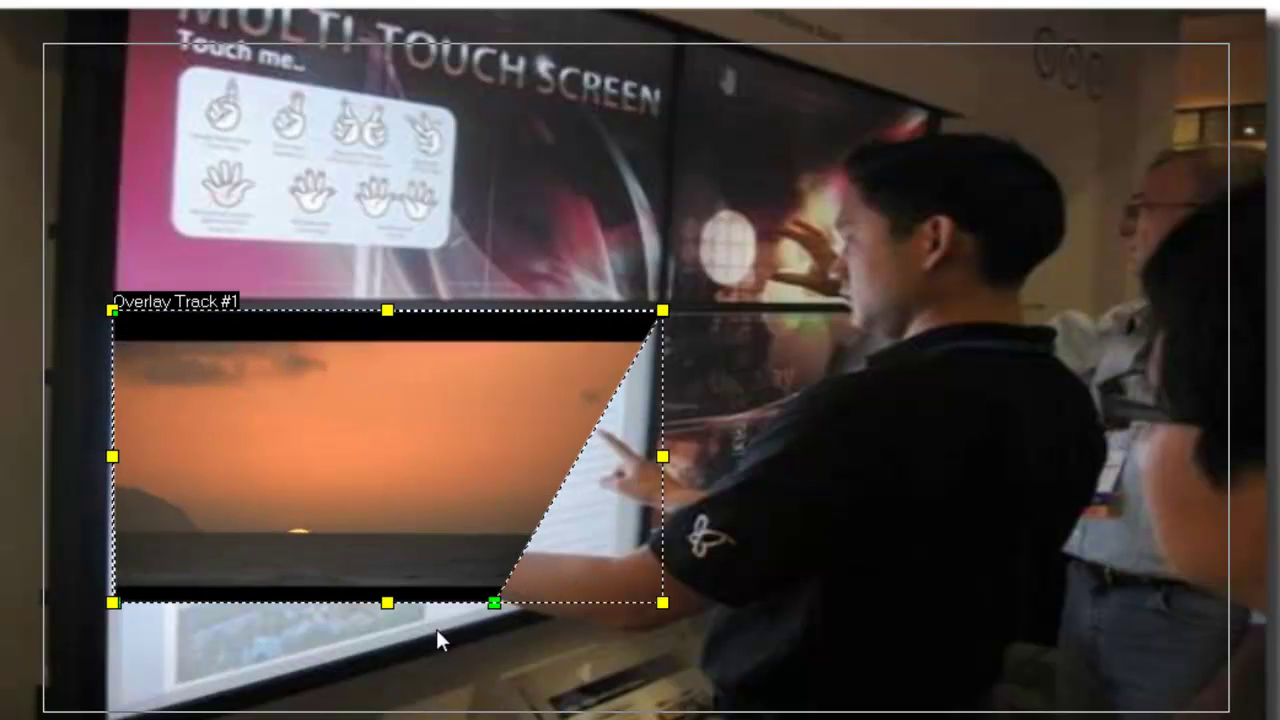
{"action": "left_click_drag", "start_coordinate": [120, 606], "coordinate": [105, 719]}
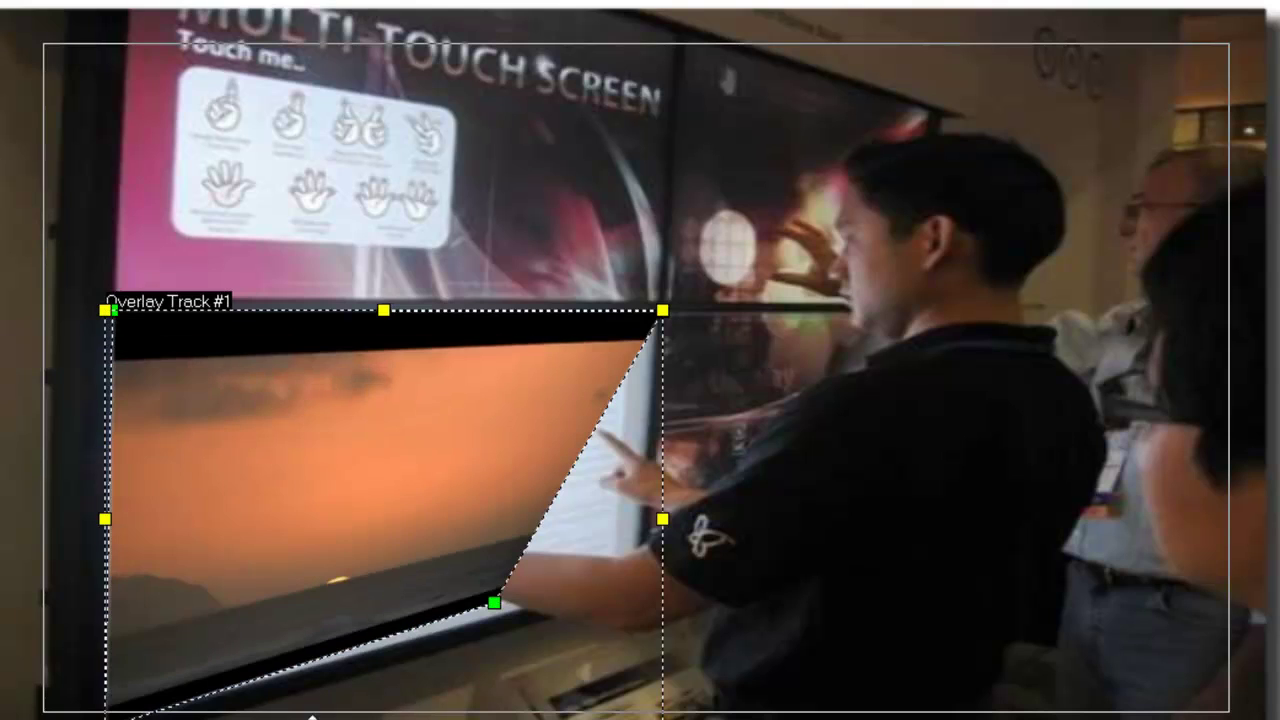
{"action": "left_click_drag", "start_coordinate": [494, 603], "coordinate": [642, 583]}
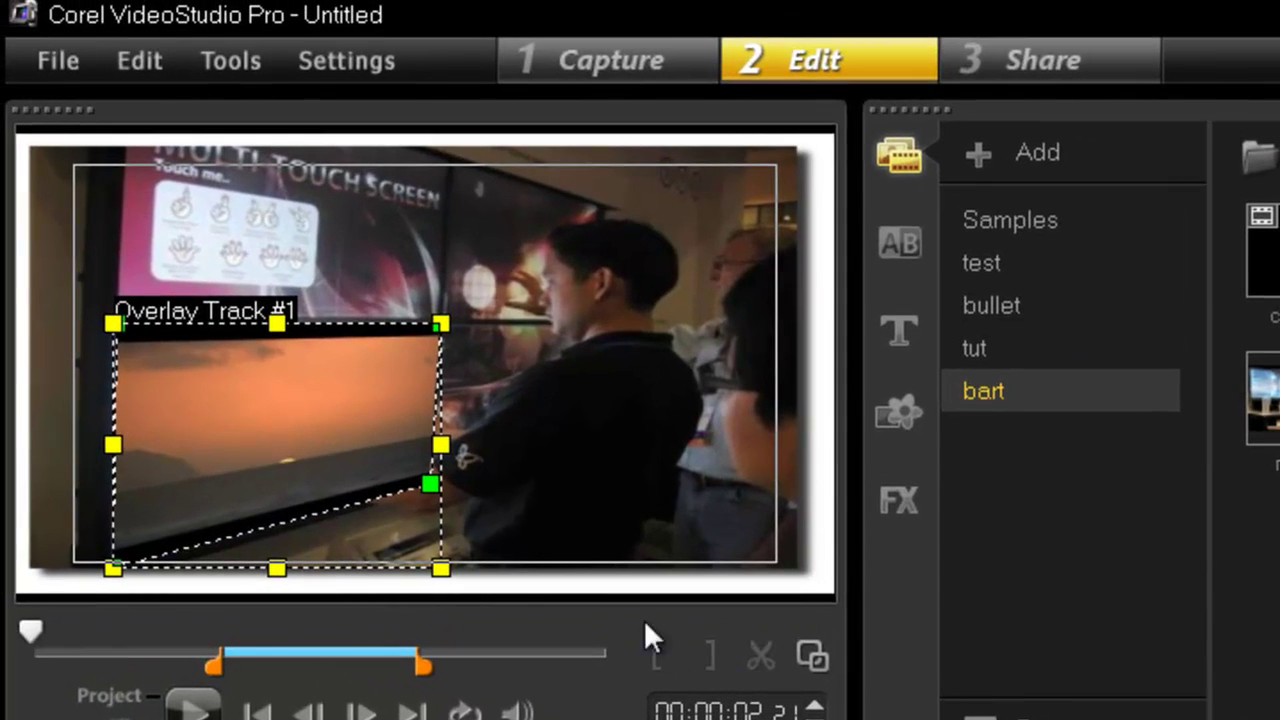
{"action": "left_click", "coordinate": [188, 706]}
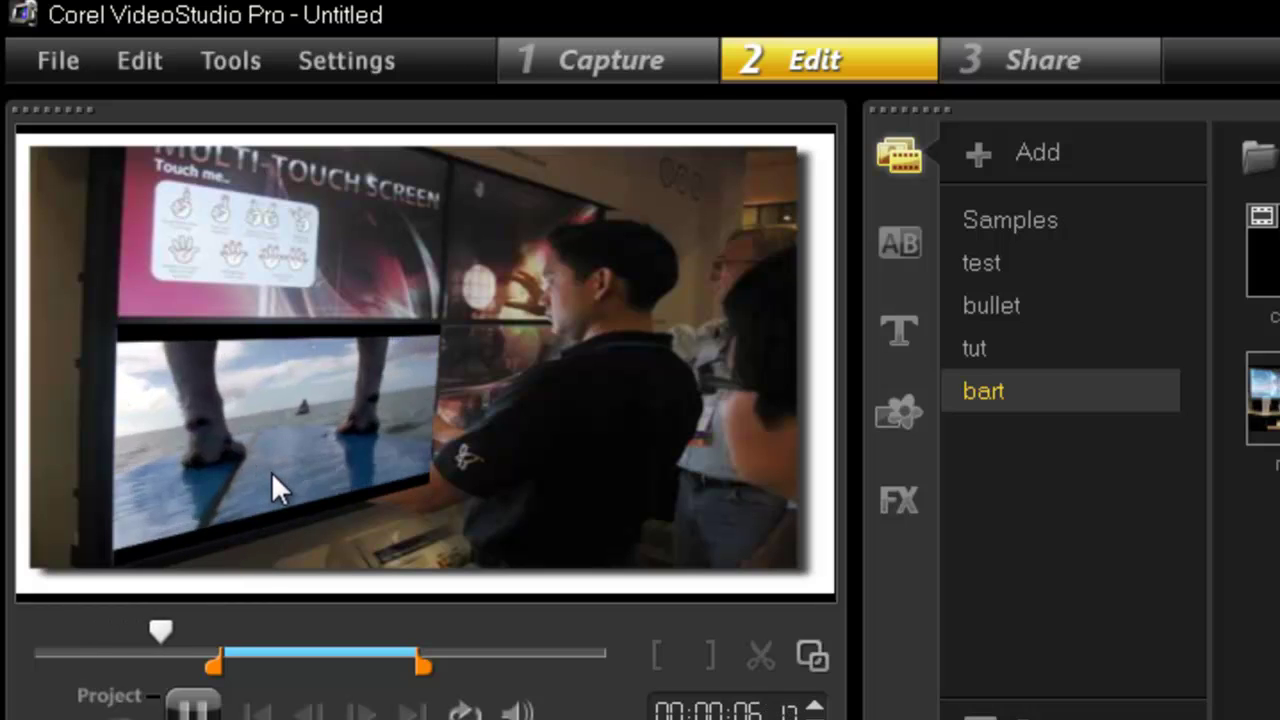
{"action": "left_click", "coordinate": [297, 486]}
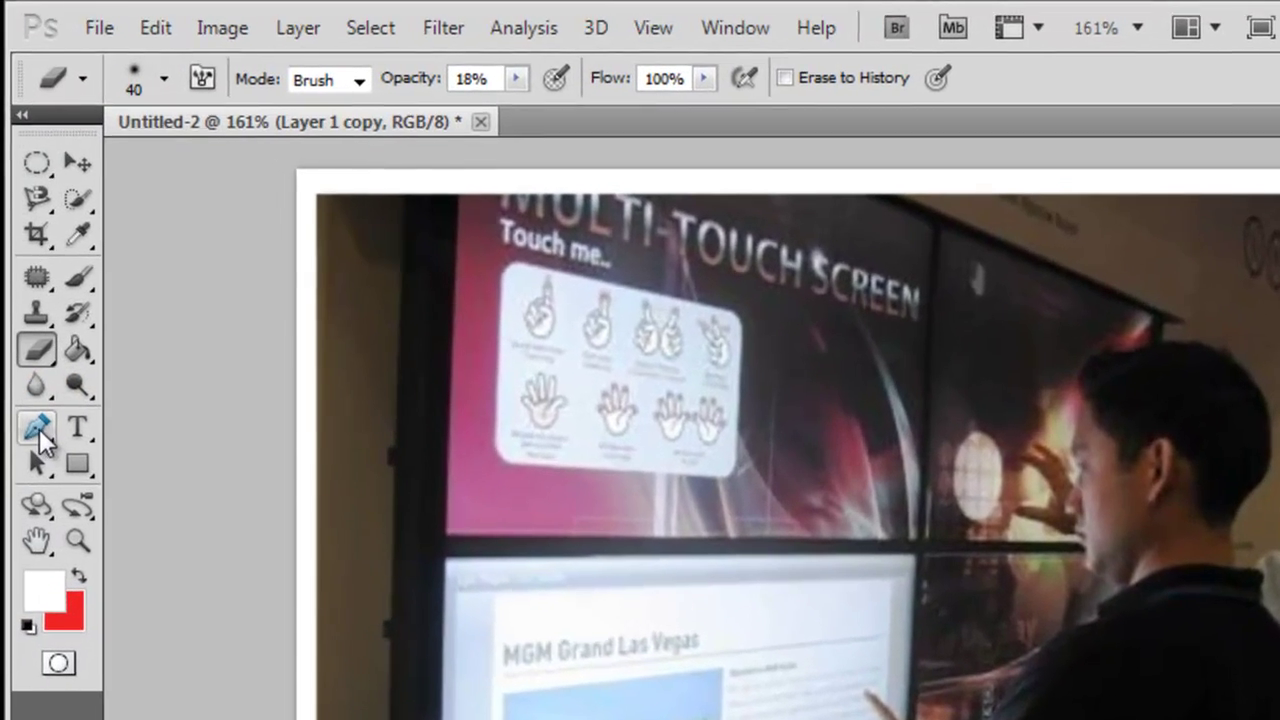
- Switch the Pen tool to Paths mode to trace around the man's arms
{"action": "left_click", "coordinate": [40, 435]}
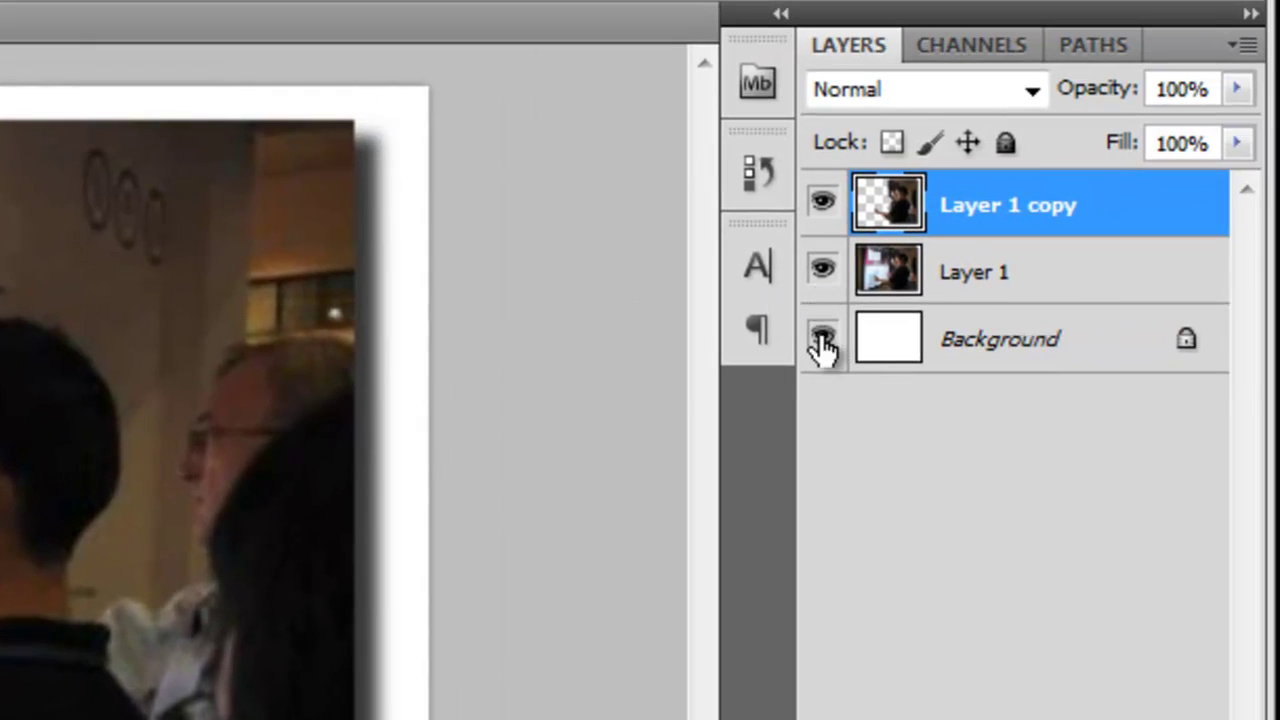
- Hide Background and Layer 1, export the cut-out as PNG-24 man1.png, and return to VideoStudio
{"action": "left_click", "coordinate": [822, 340]}
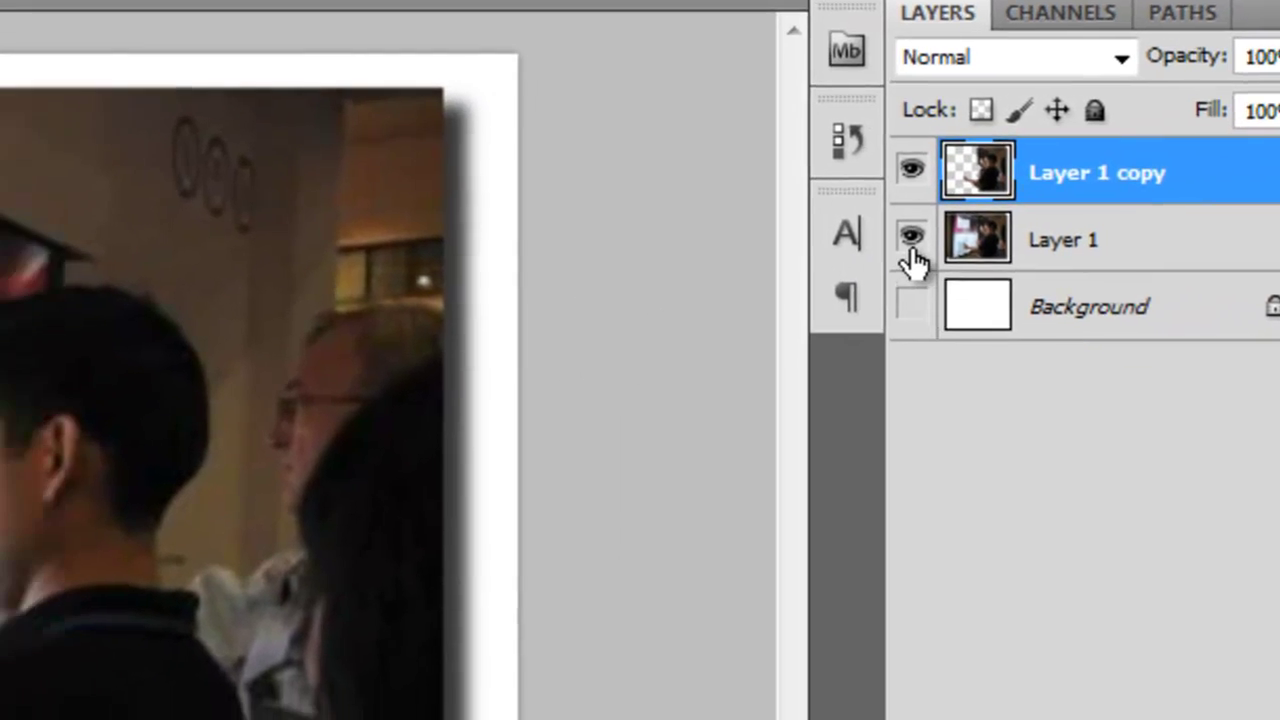
{"action": "left_click", "coordinate": [822, 268]}
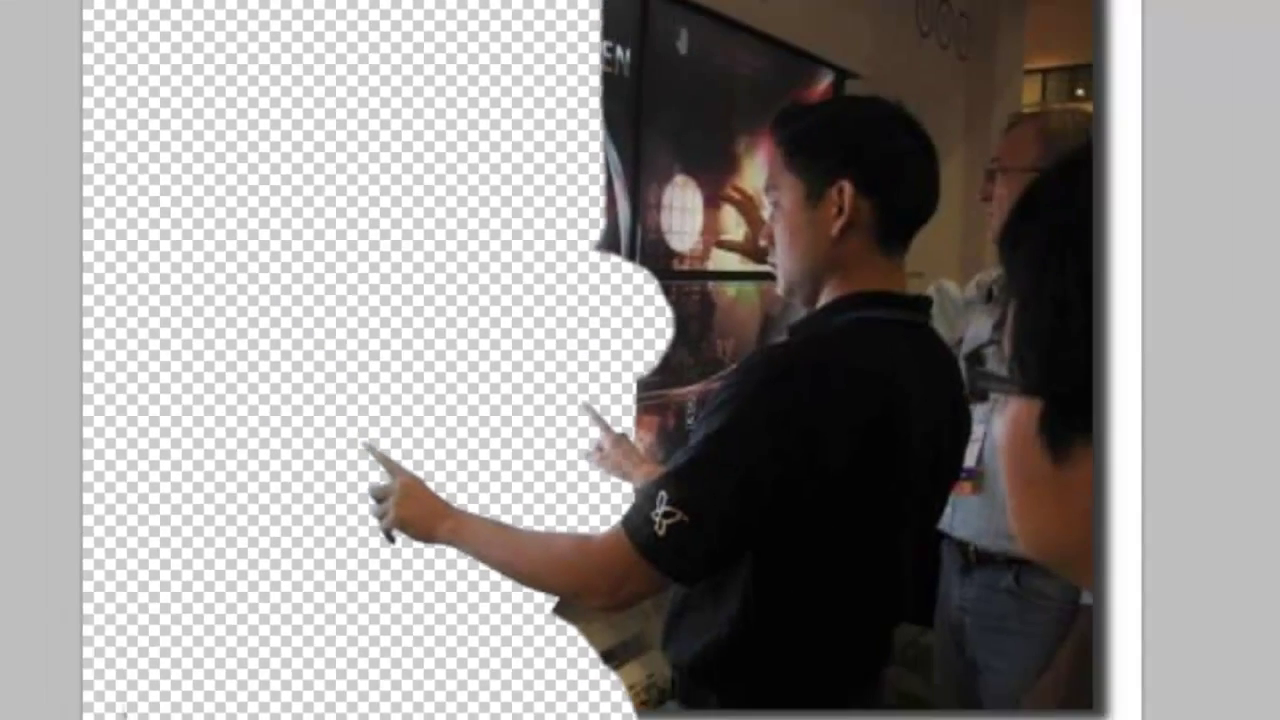
{"action": "left_click", "coordinate": [60, 17]}
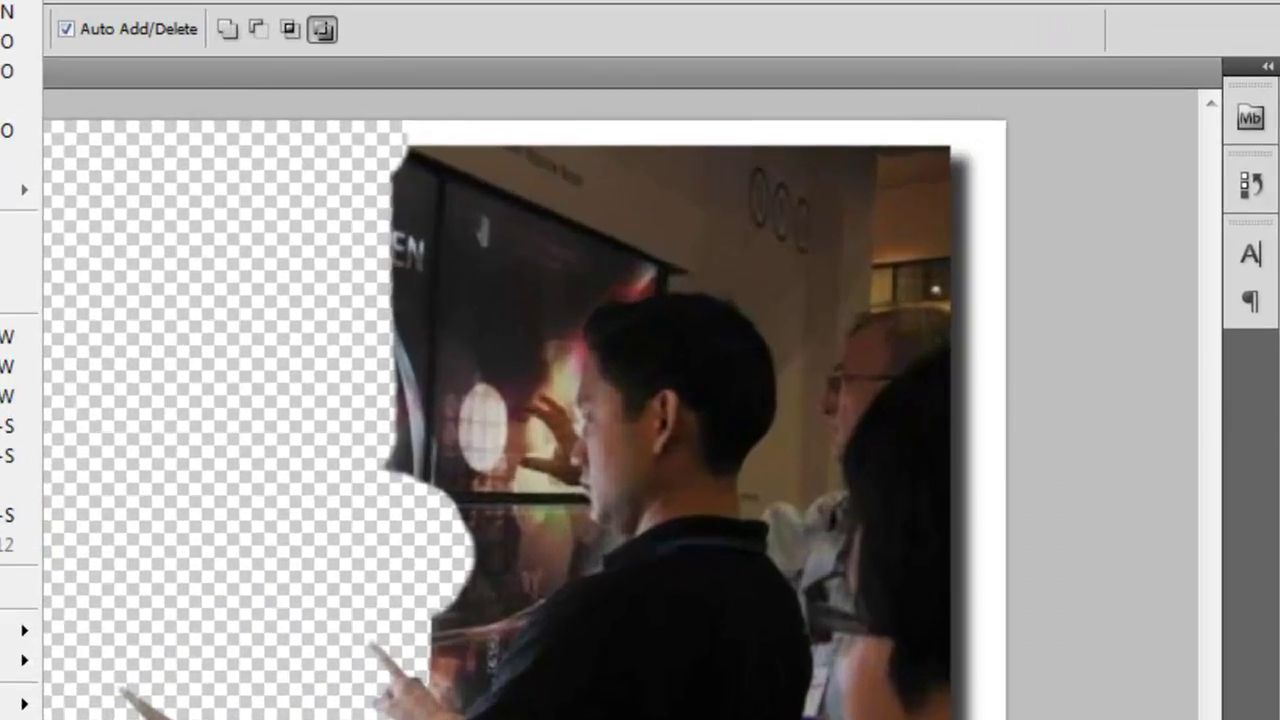
{"action": "left_click", "coordinate": [5, 514]}
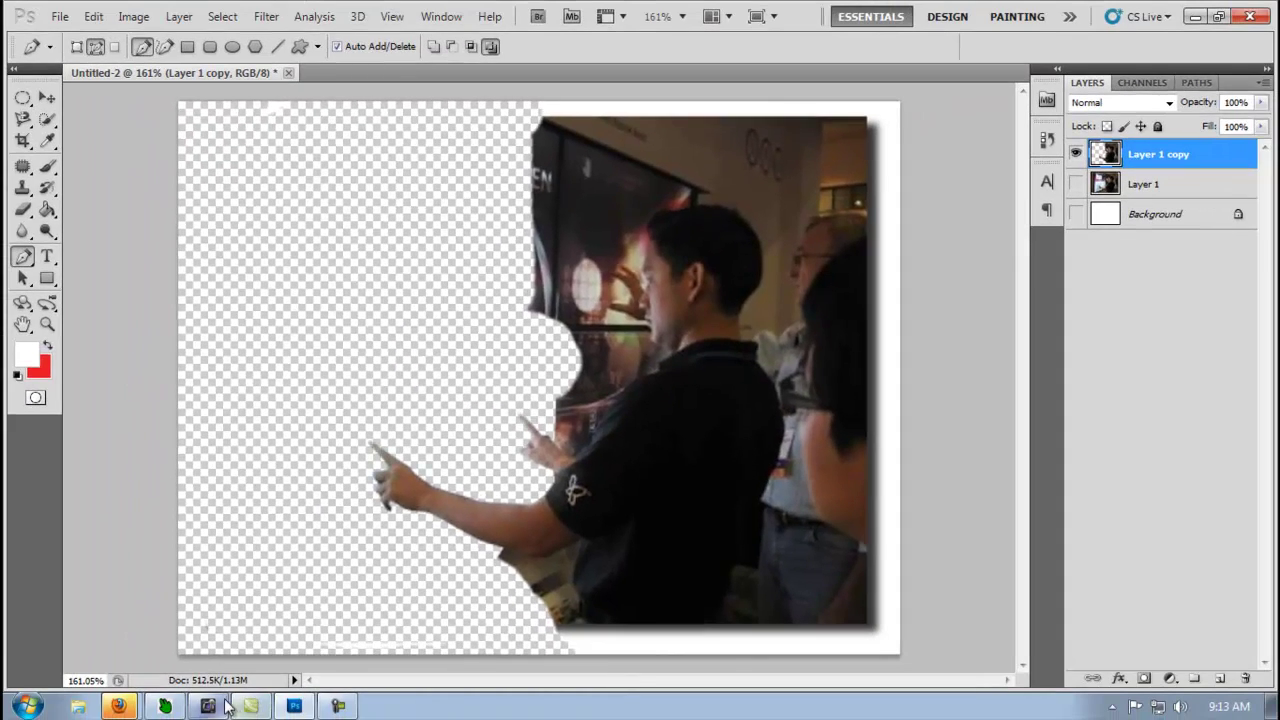
{"action": "left_click", "coordinate": [210, 706]}
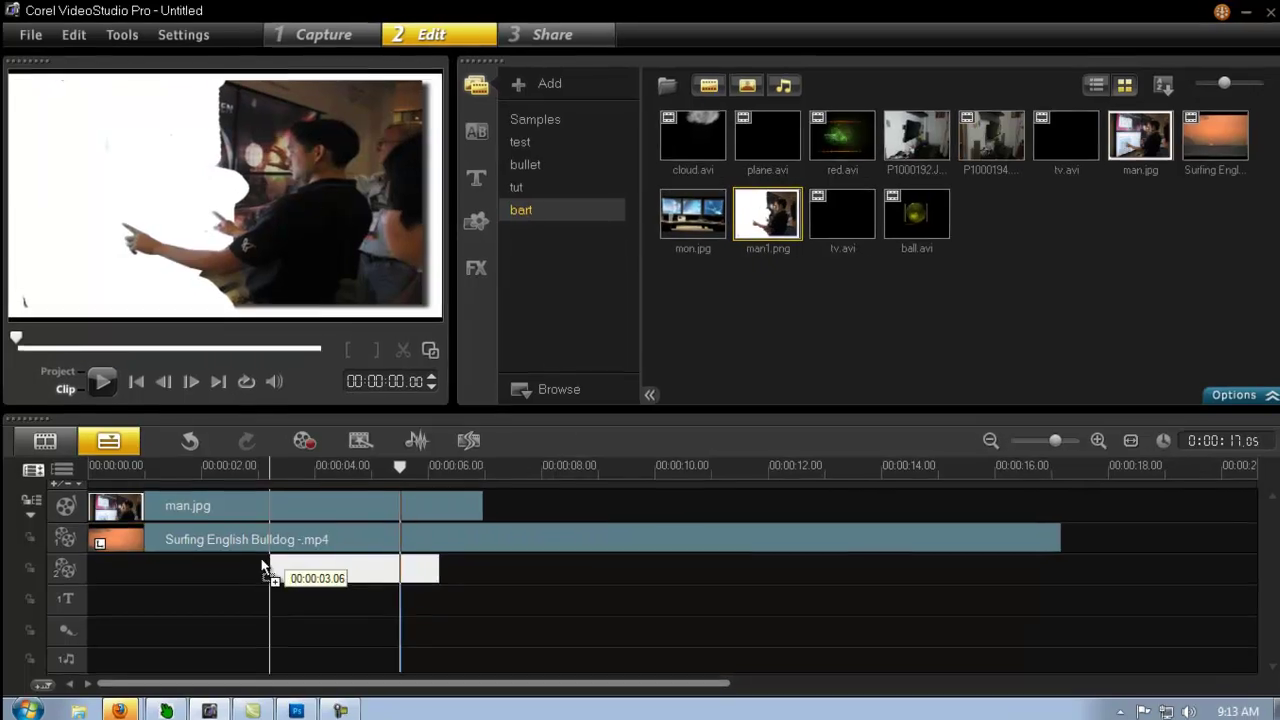
- Put man1.png on Overlay Track #2 at 0:00, Fit to Screen, and extend it to about 16 s
{"action": "left_click_drag", "start_coordinate": [263, 568], "coordinate": [209, 568]}
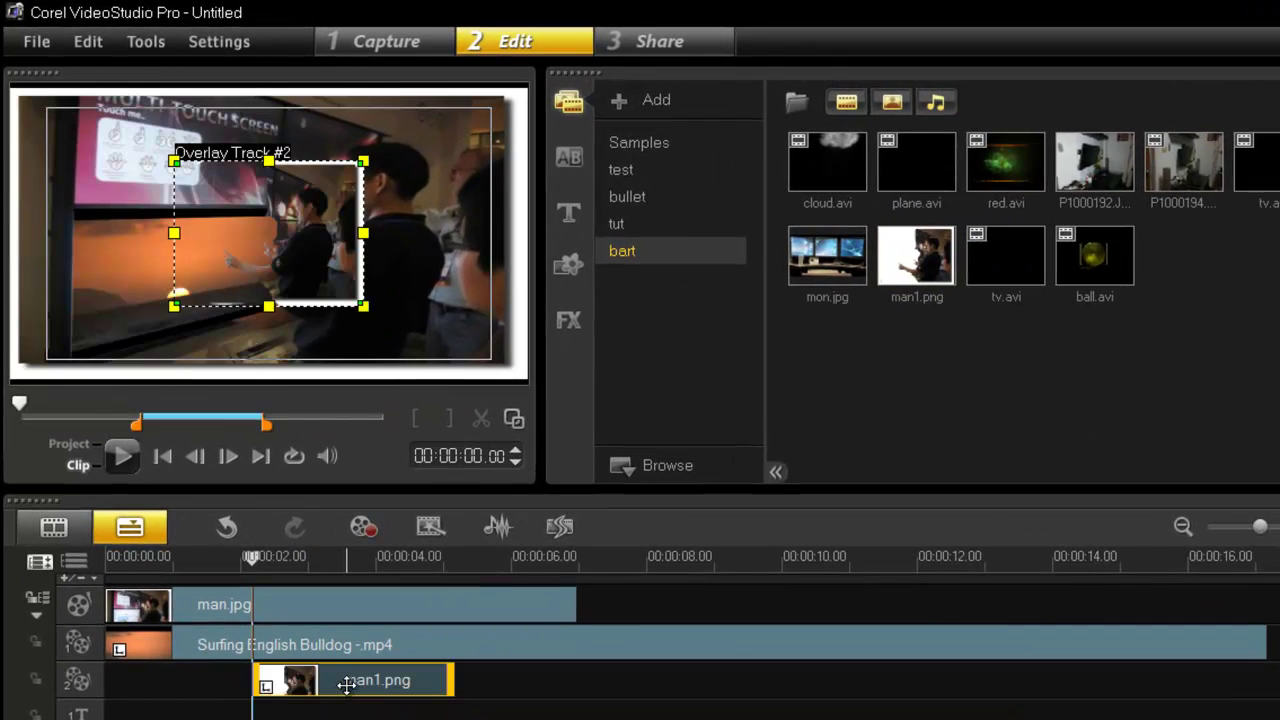
{"action": "left_click_drag", "start_coordinate": [346, 685], "coordinate": [205, 705]}
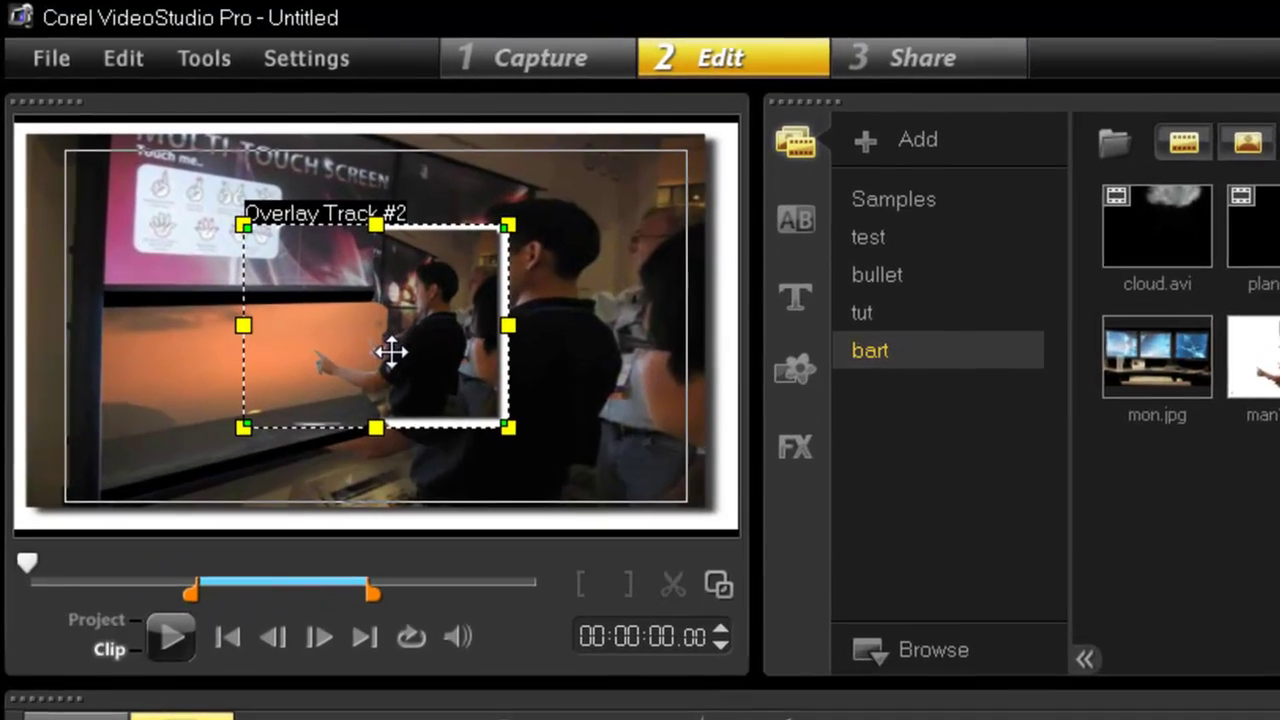
{"action": "right_click", "coordinate": [301, 271]}
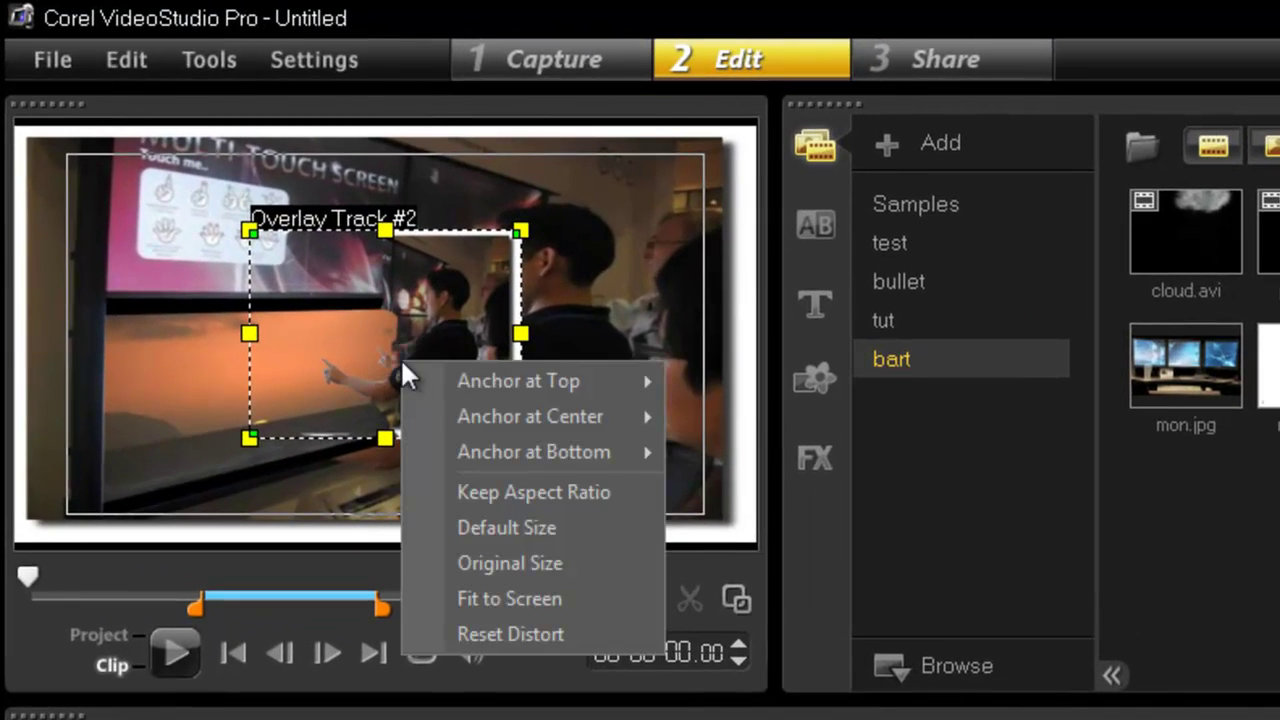
{"action": "left_click", "coordinate": [503, 600]}
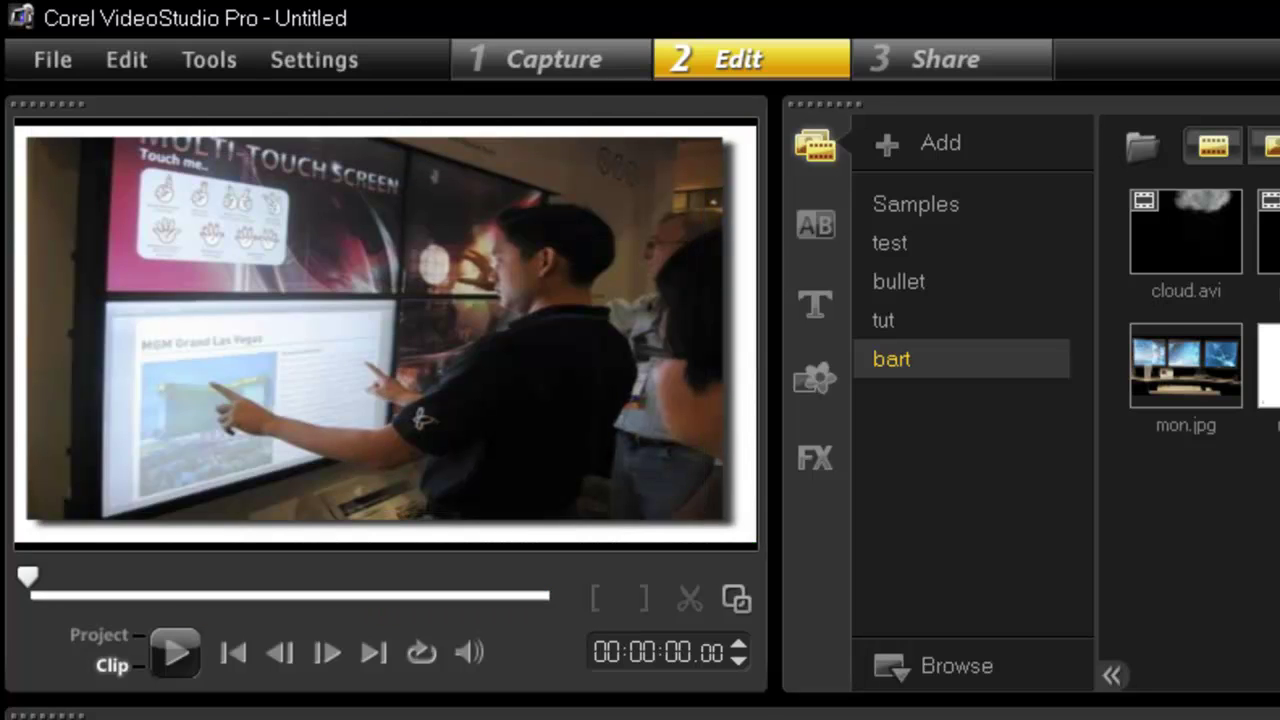
{"action": "left_click", "coordinate": [475, 719]}
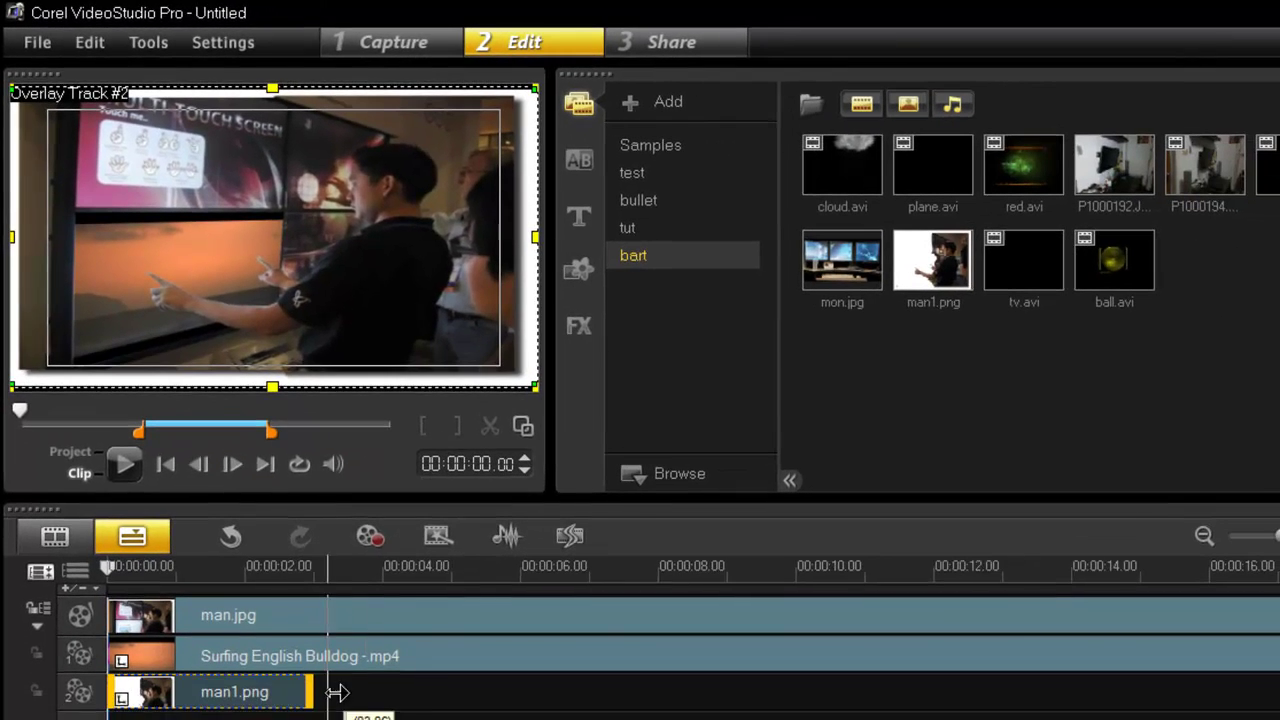
{"action": "left_click_drag", "start_coordinate": [336, 692], "coordinate": [1268, 690]}
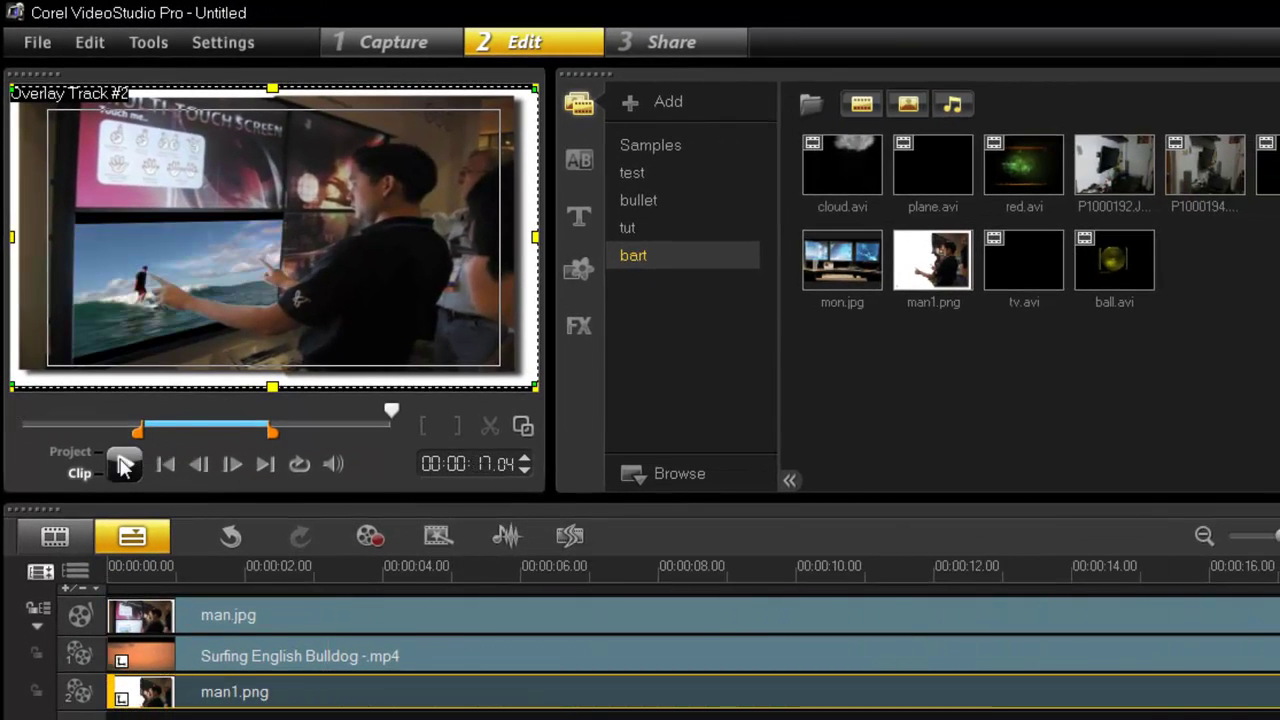
{"action": "left_click", "coordinate": [72, 451]}
{"action": "left_click", "coordinate": [112, 463]}
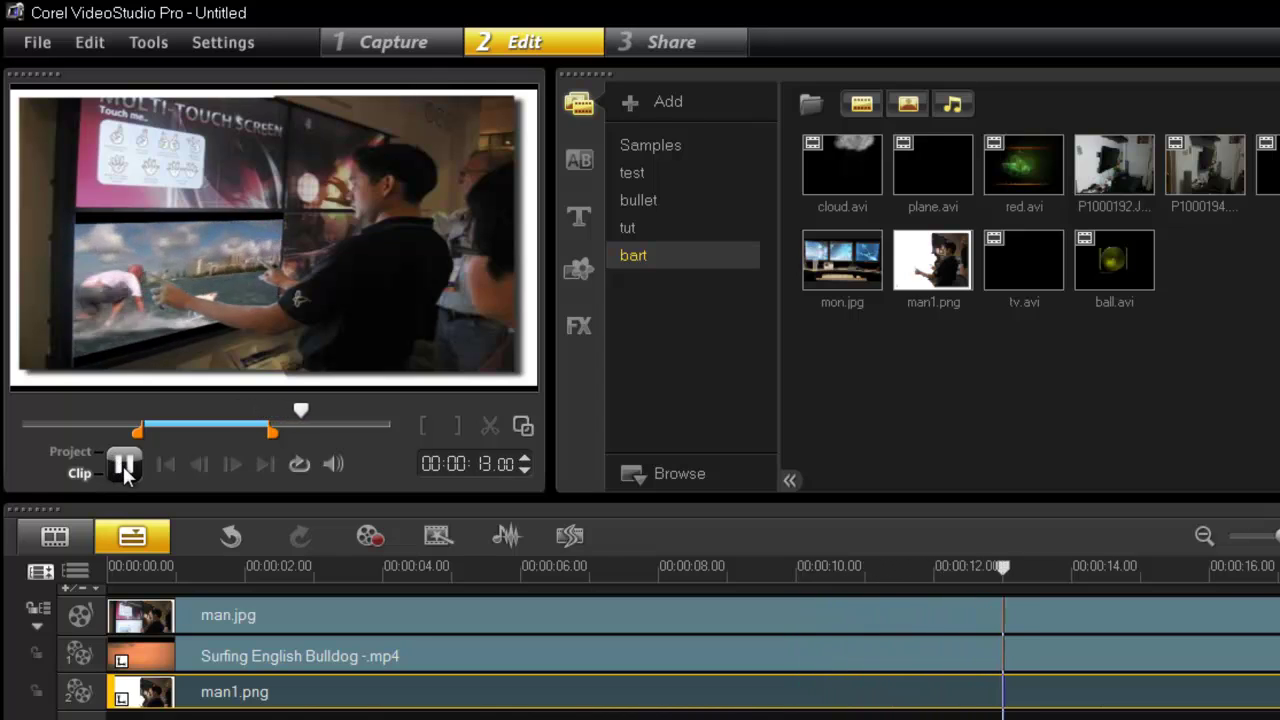
{"action": "left_click", "coordinate": [124, 466]}
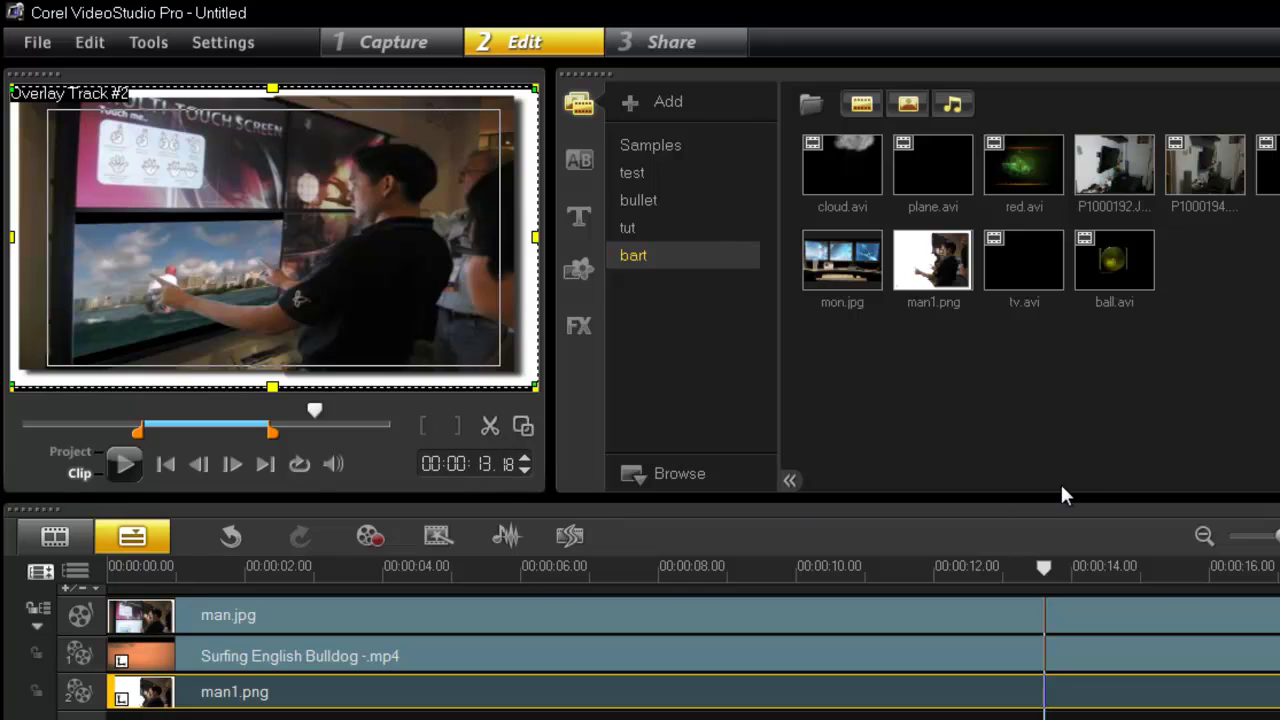